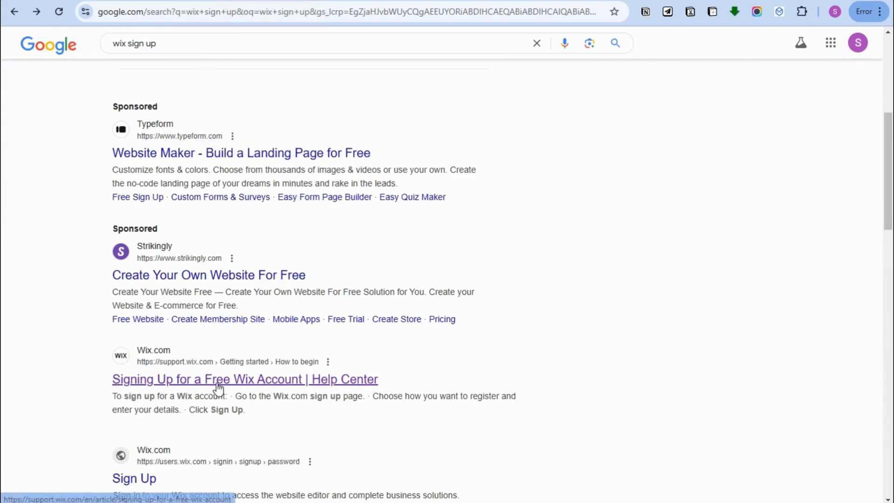
Step: Start a new Wix site without the AI chat and choose Online Store as the website type
scroll(203, 403, down, 2)
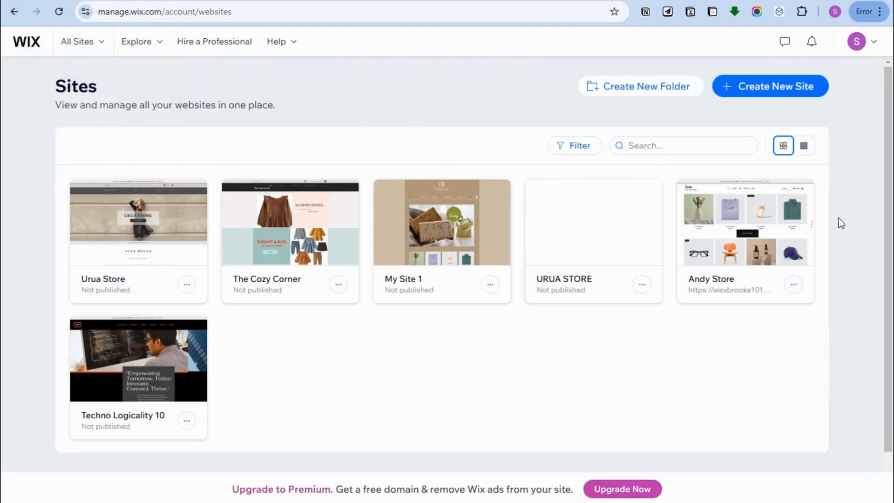
click(758, 94)
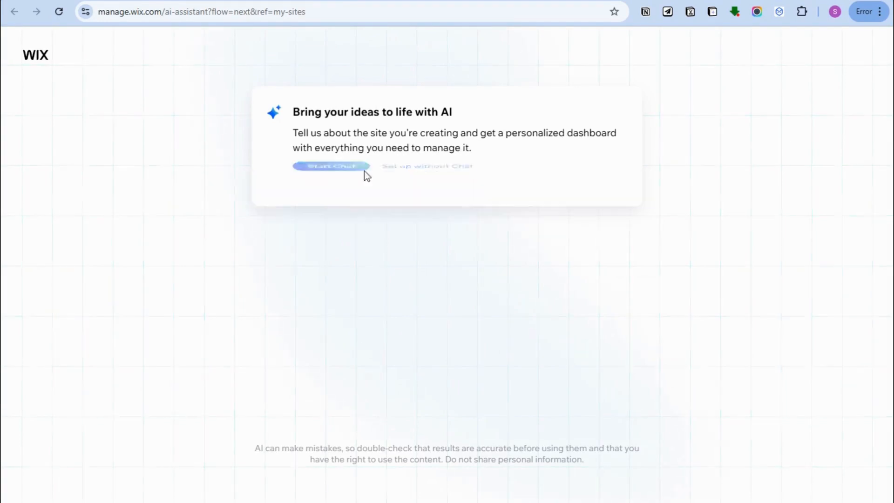
click(426, 176)
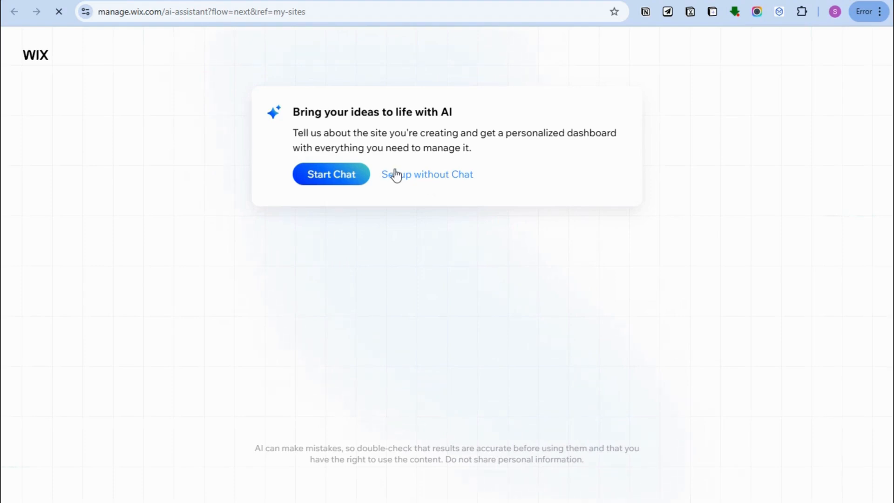
click(407, 179)
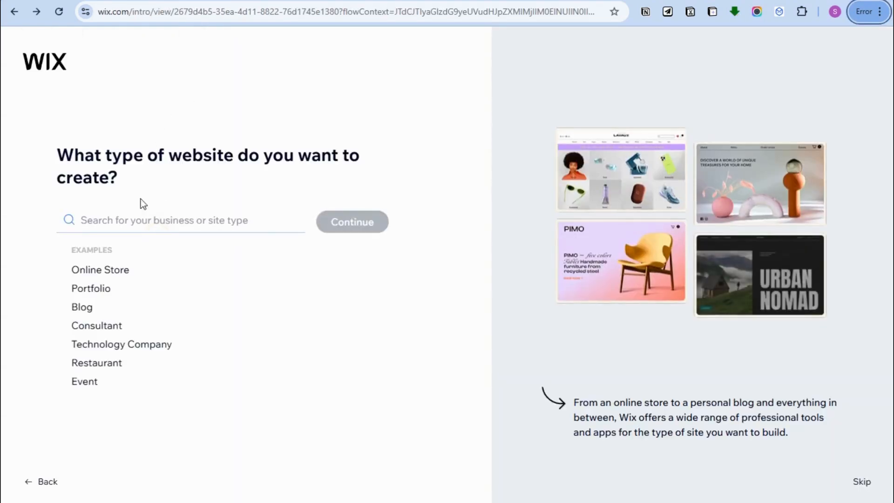
click(91, 270)
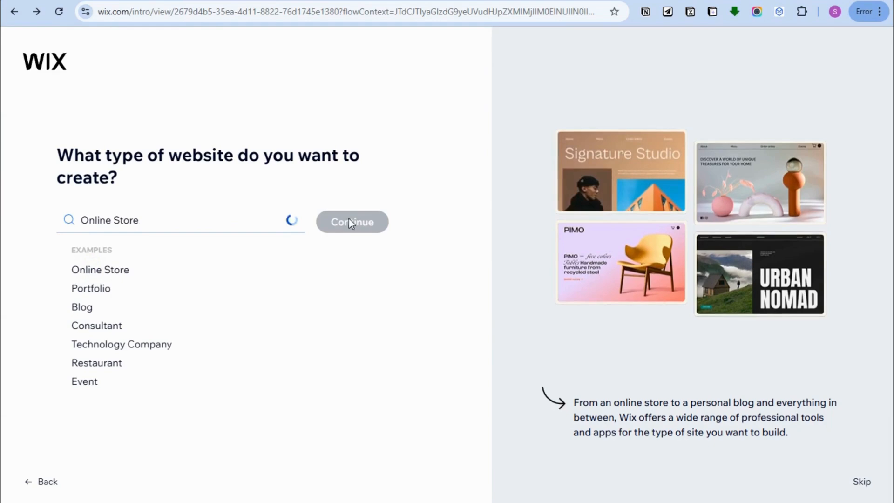
click(178, 249)
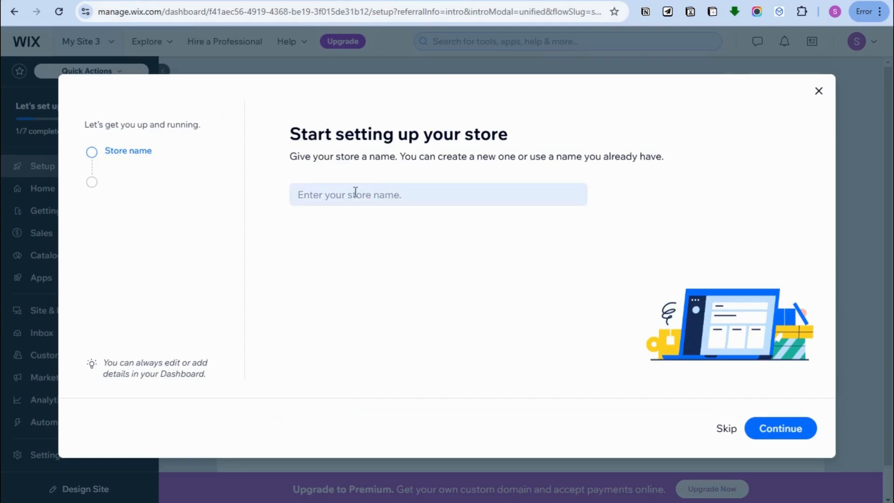
Step: Name the new store ShoesNow and proceed with the store setup
click(355, 194)
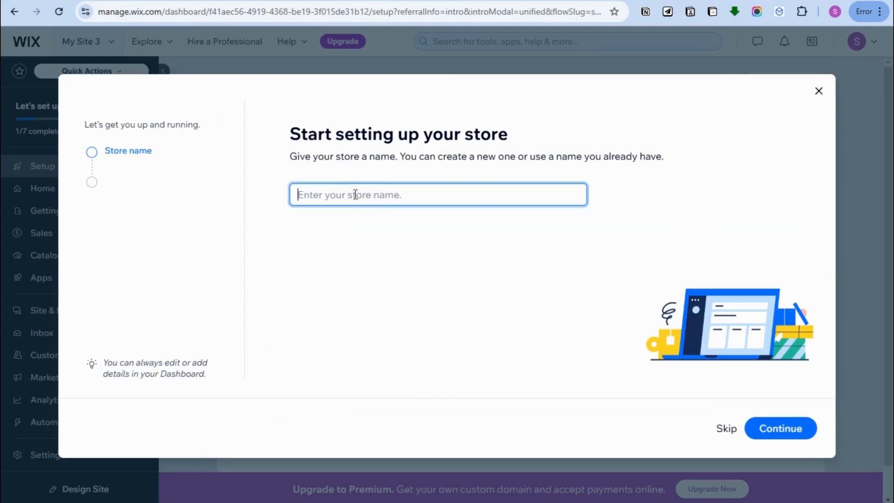
text(ShoesNow)
click(780, 429)
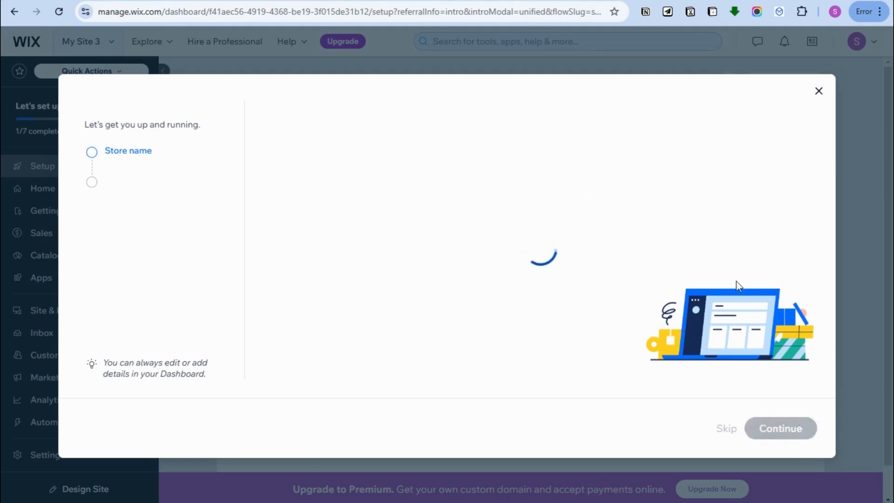
Step: Answer that the online store is just starting out and that it sells physical products
click(352, 220)
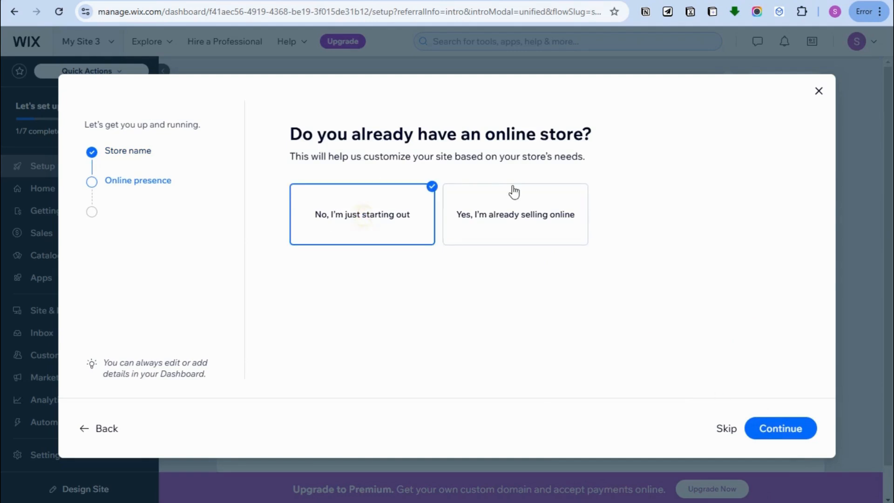
click(766, 424)
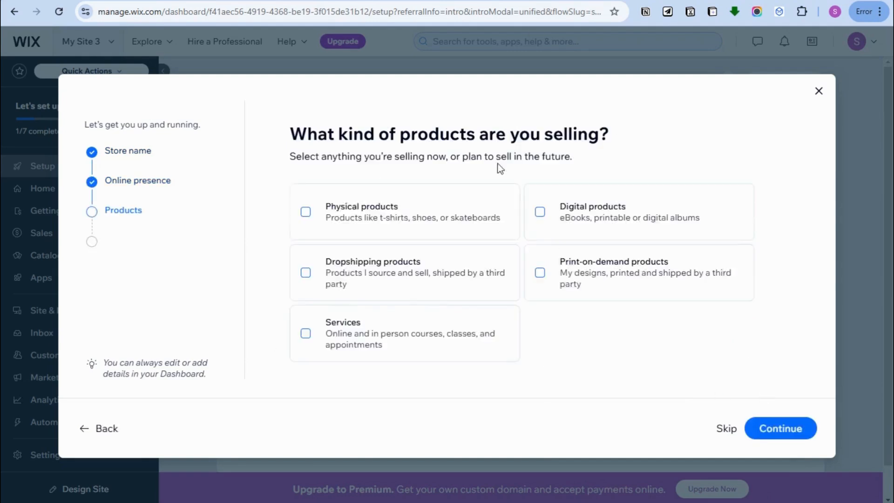
click(327, 215)
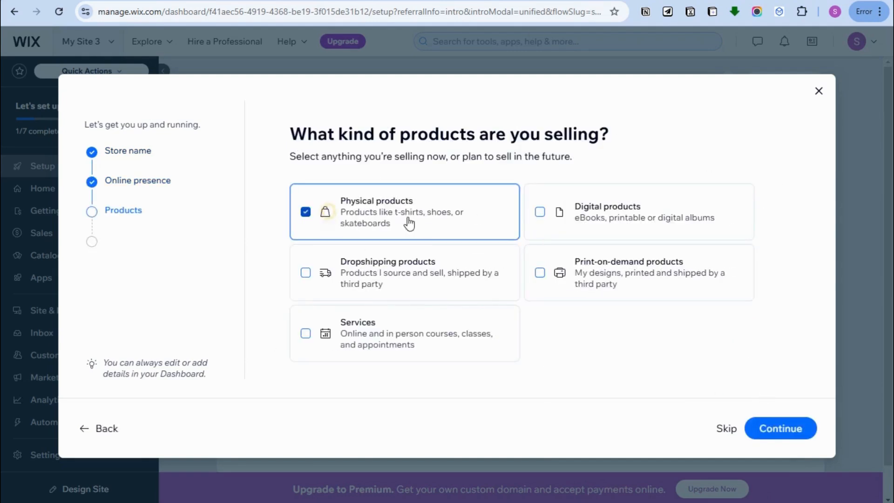
click(797, 421)
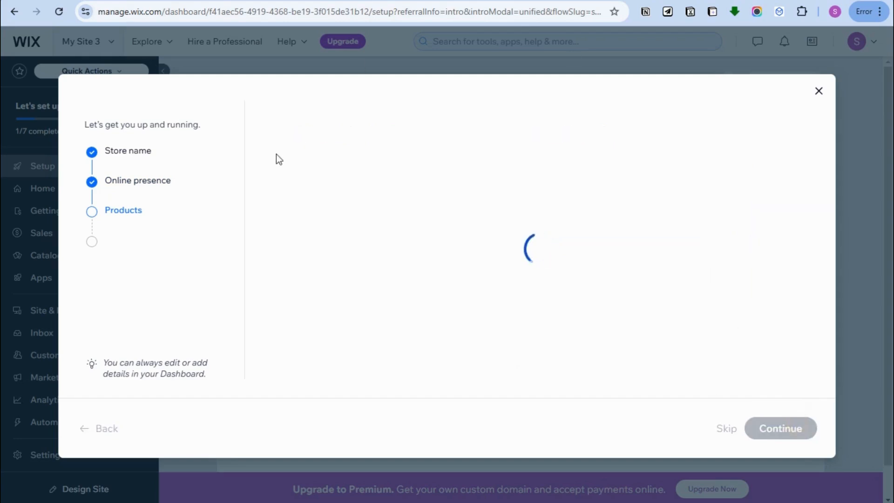
Step: Finish the setup questions through the sales channels and choose to design the website by customizing a template
click(811, 427)
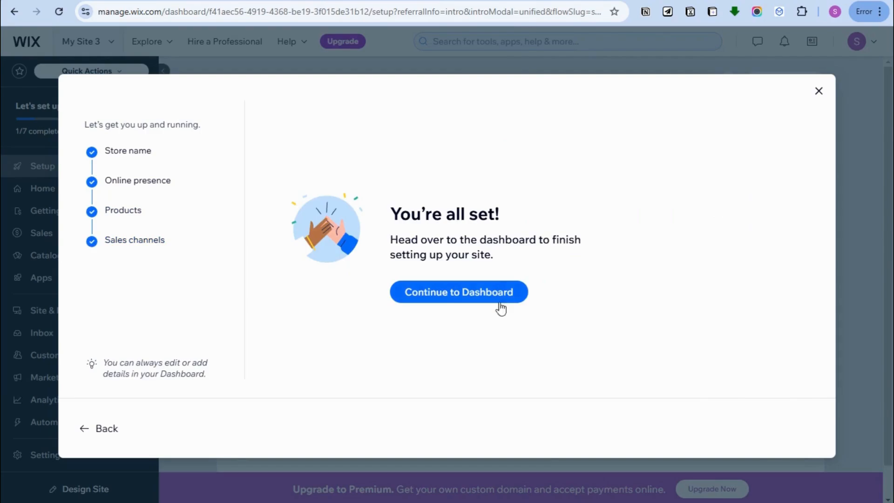
click(455, 292)
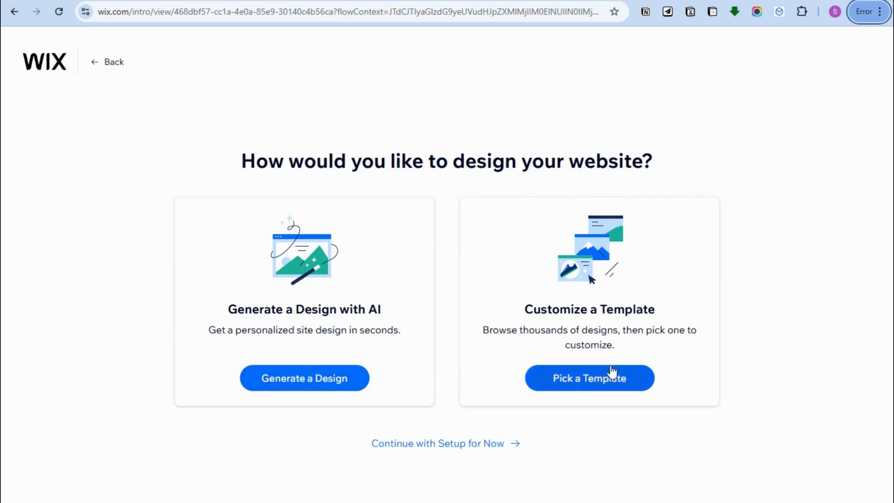
click(595, 385)
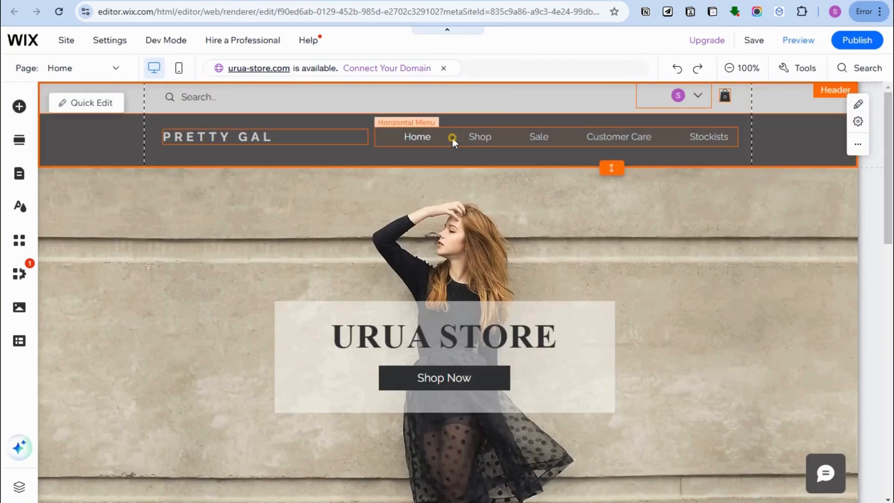
Step: Shift the header's horizontal menu slightly towards the PRETTY GAL title, checking the site's page list along the way
drag(452, 137, 551, 137)
drag(607, 138, 509, 140)
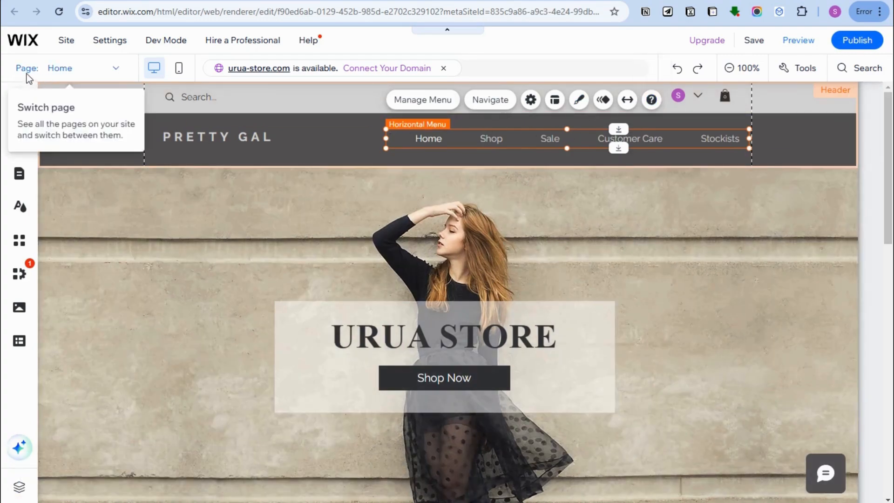
click(117, 69)
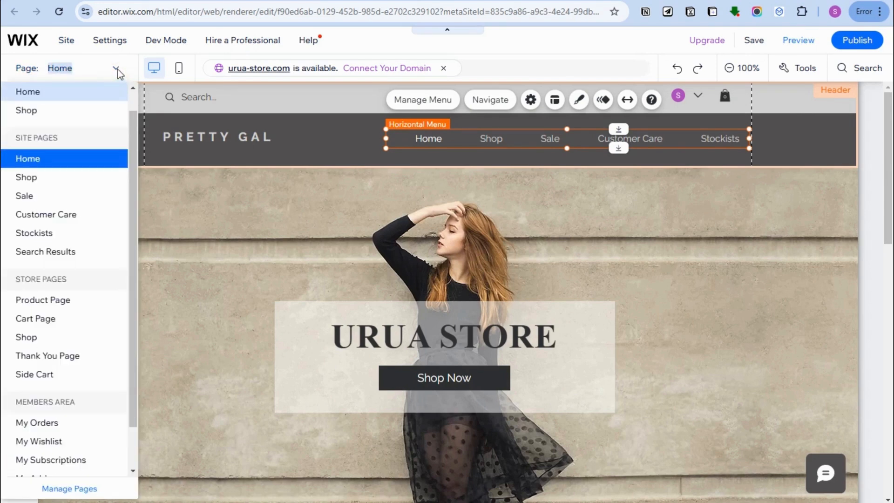
click(117, 69)
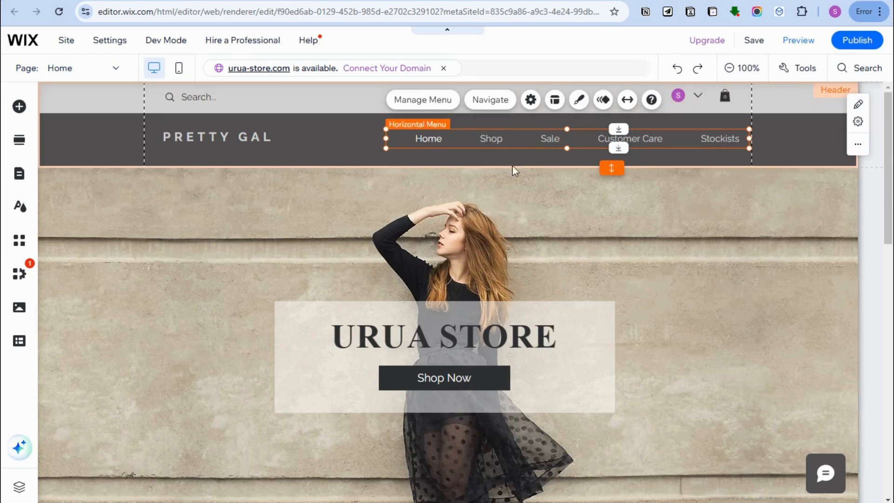
drag(475, 139, 445, 137)
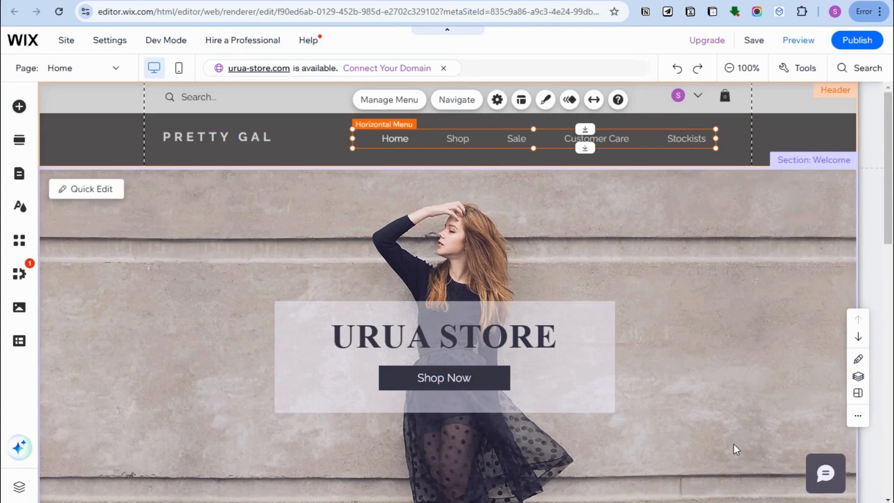
Step: Look through the Home page down to its end and select the footer
scroll(689, 380, down, 6)
scroll(689, 381, down, 8)
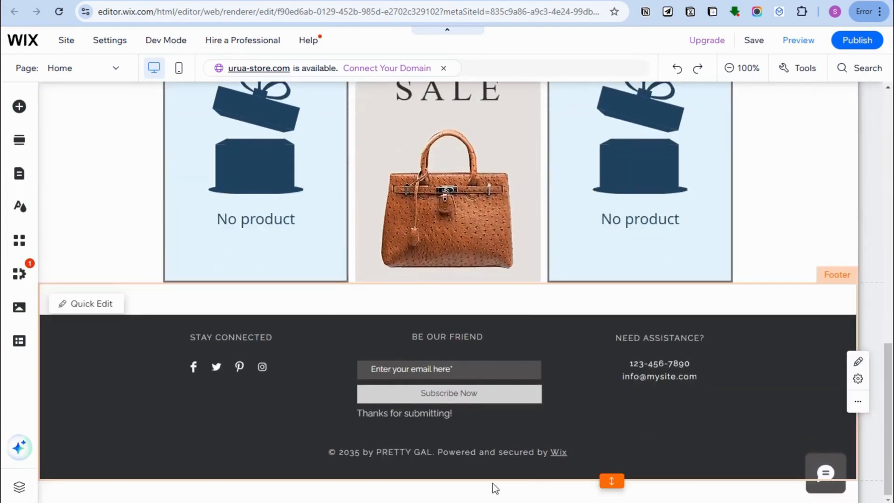
click(460, 465)
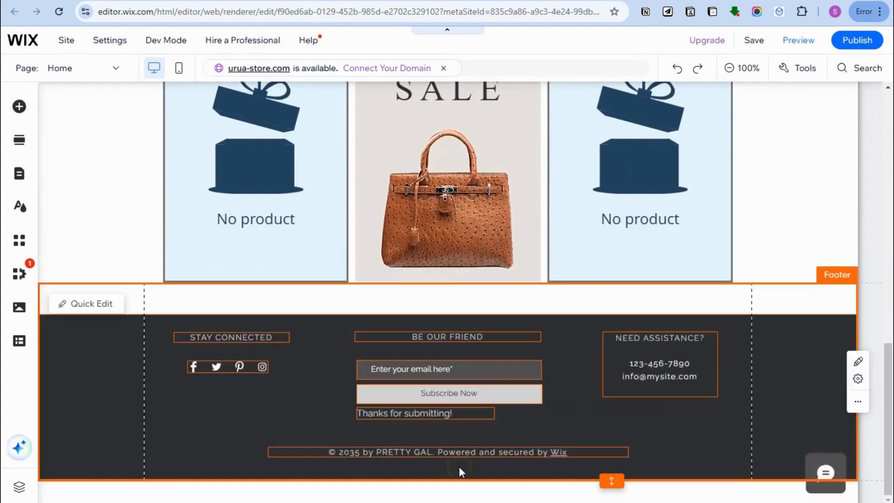
Step: Add a blank section between the Welcome and Special Offers sections of the Home page
scroll(516, 401, up, 12)
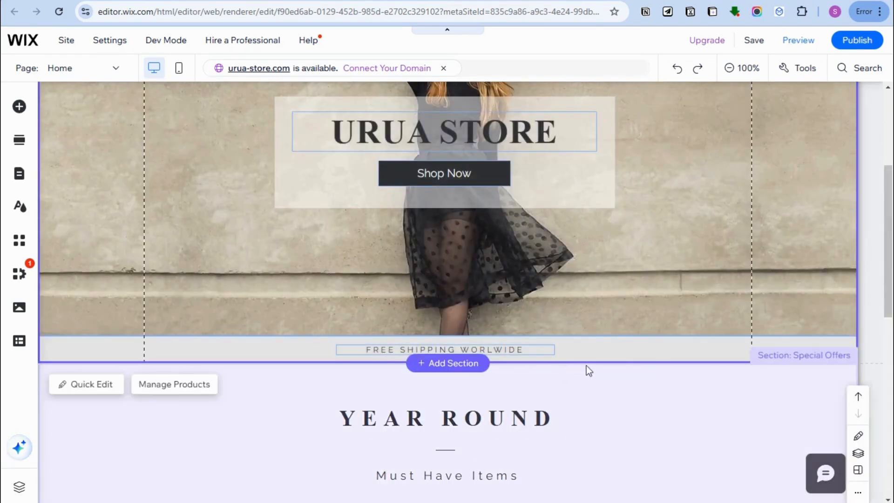
click(451, 364)
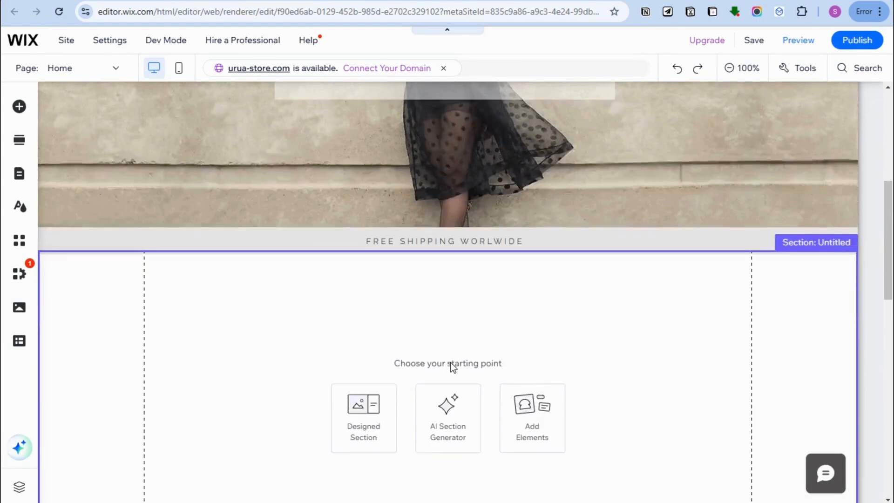
click(347, 306)
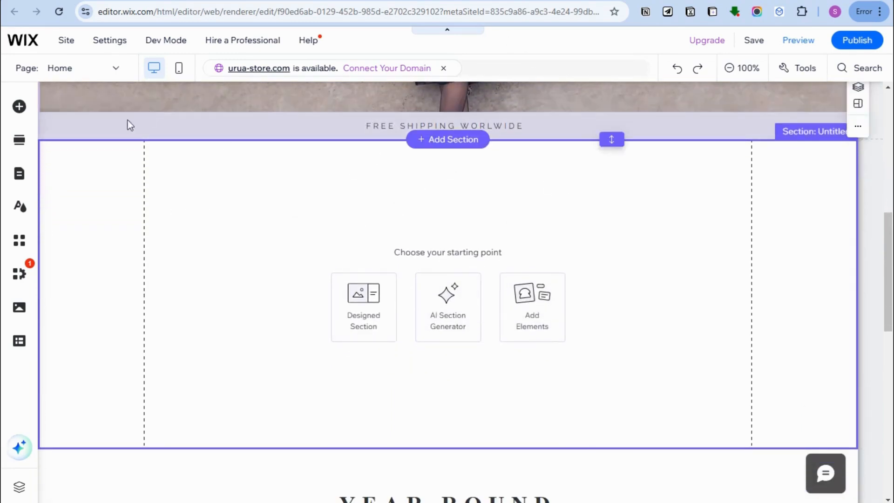
Step: Browse the menu and anchor elements, including themed, horizontal, vertical, hamburger and in-page menus and site search, returning to the horizontal designs
click(20, 107)
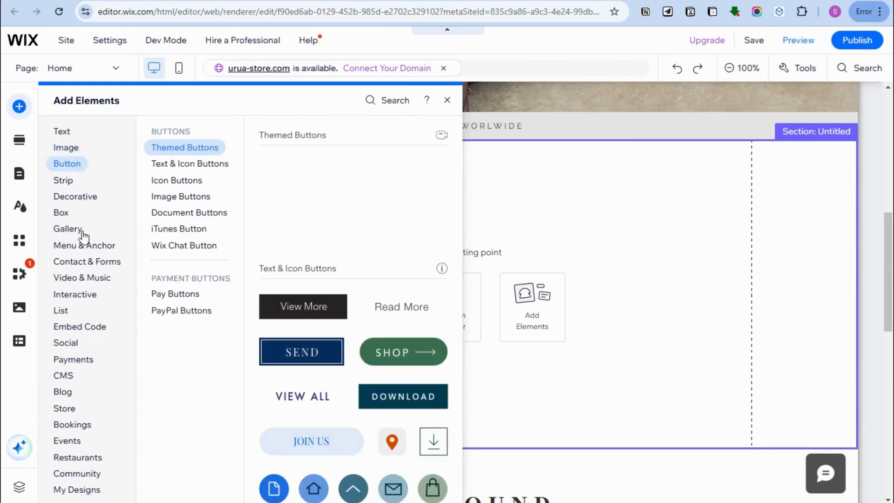
mouse_move(97, 247)
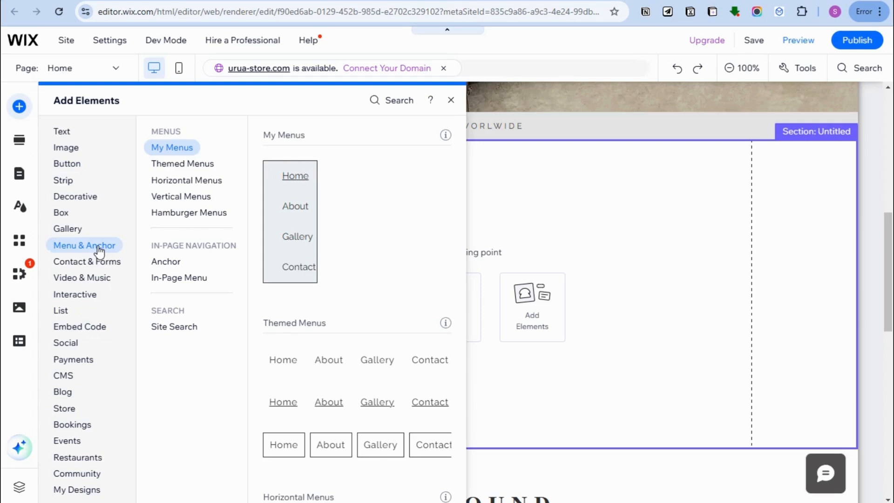
click(200, 164)
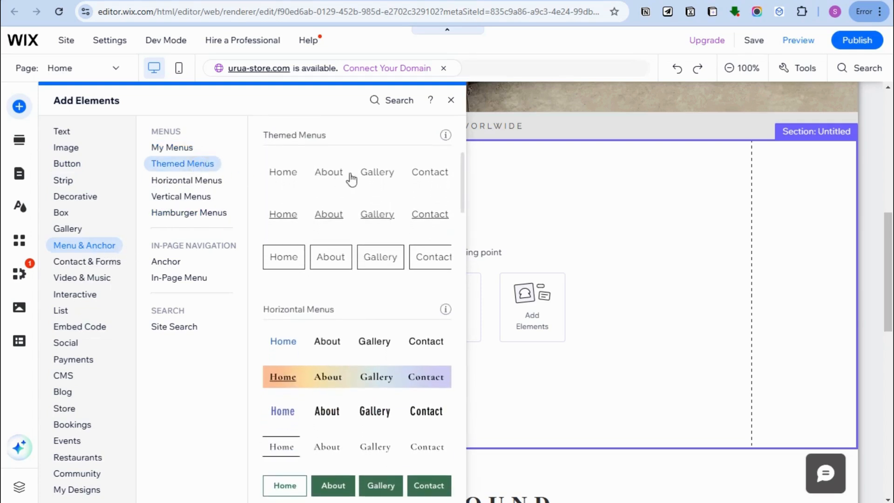
click(196, 186)
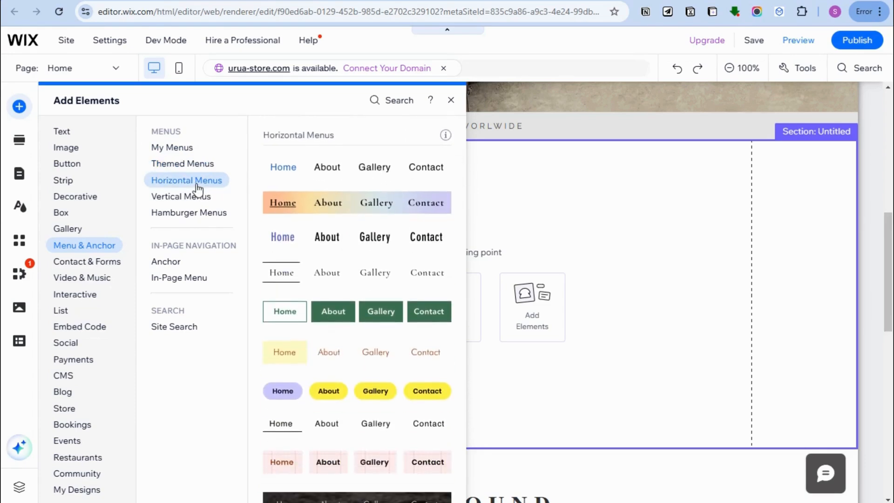
click(197, 201)
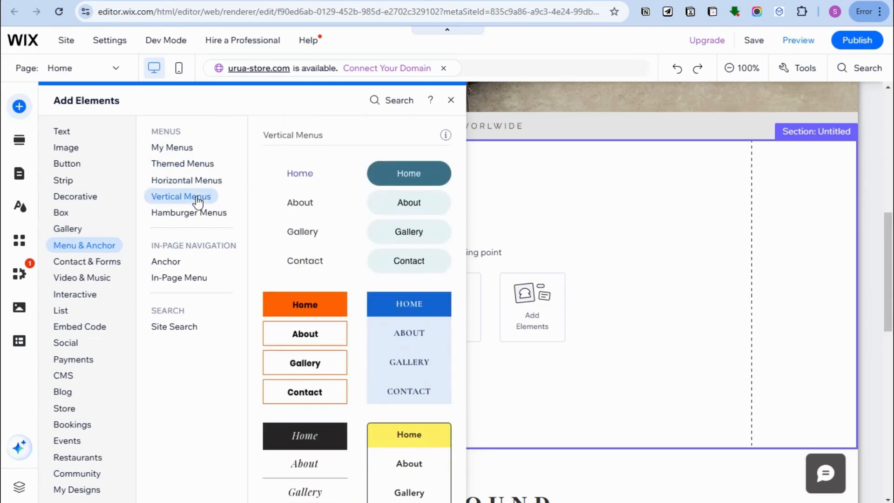
click(200, 219)
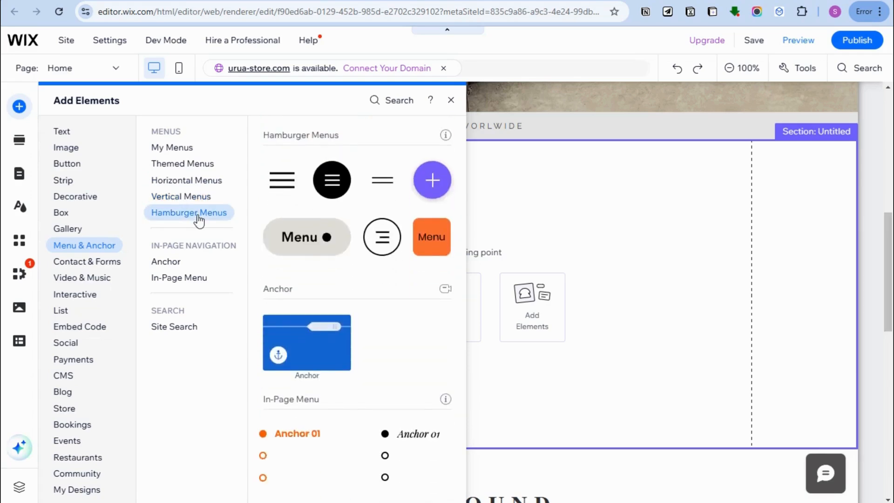
click(173, 264)
click(180, 279)
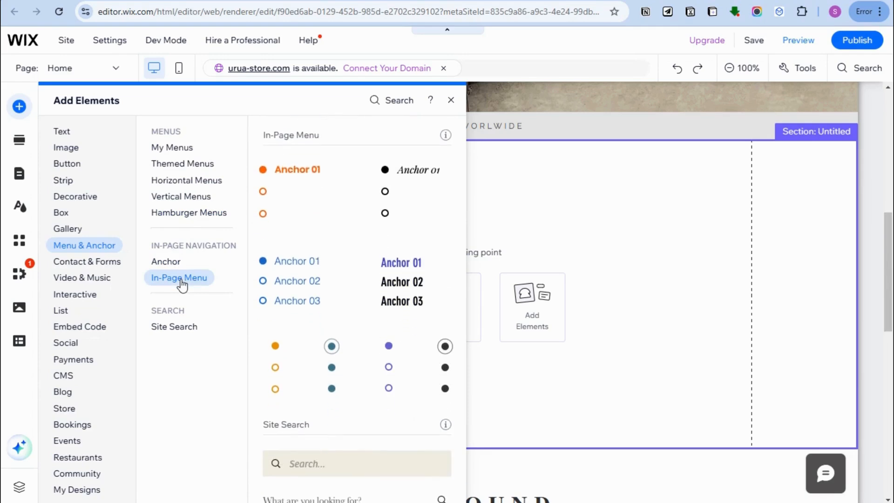
click(183, 329)
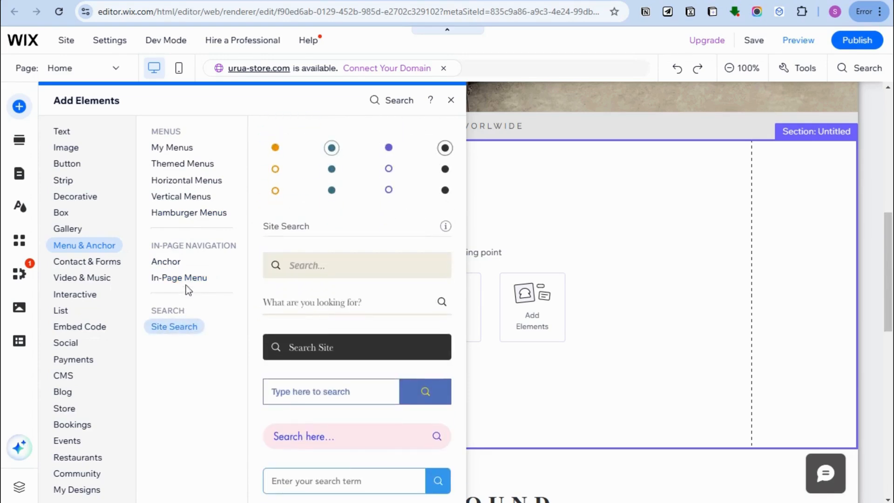
click(176, 164)
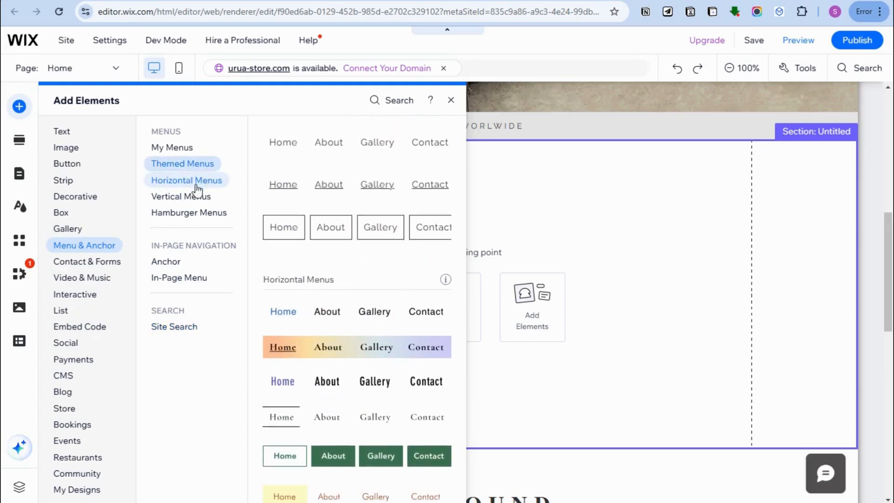
click(196, 183)
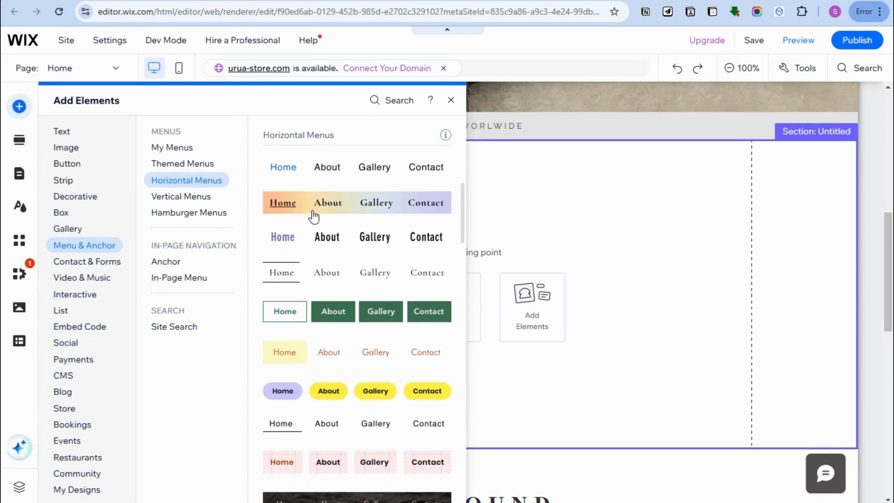
scroll(323, 276, down, 1)
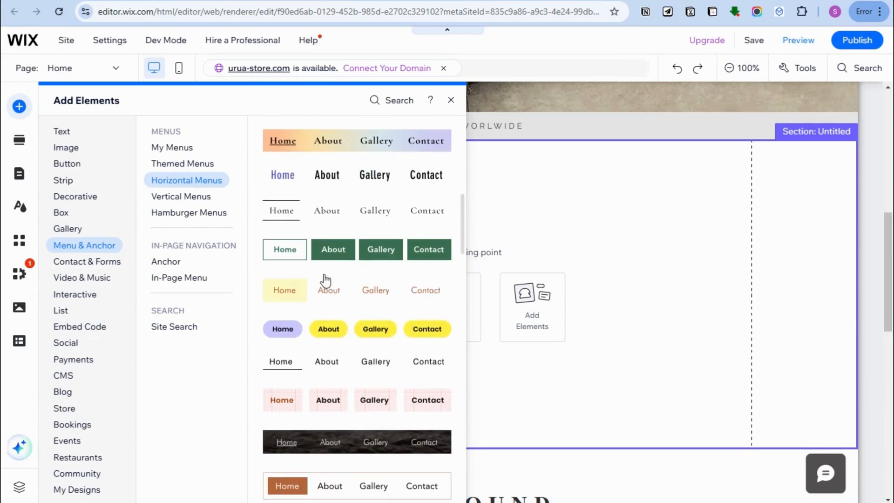
Step: Add the horizontal menu with green button items to the blank section and place it near the section's upper edge
scroll(327, 262, down, 1)
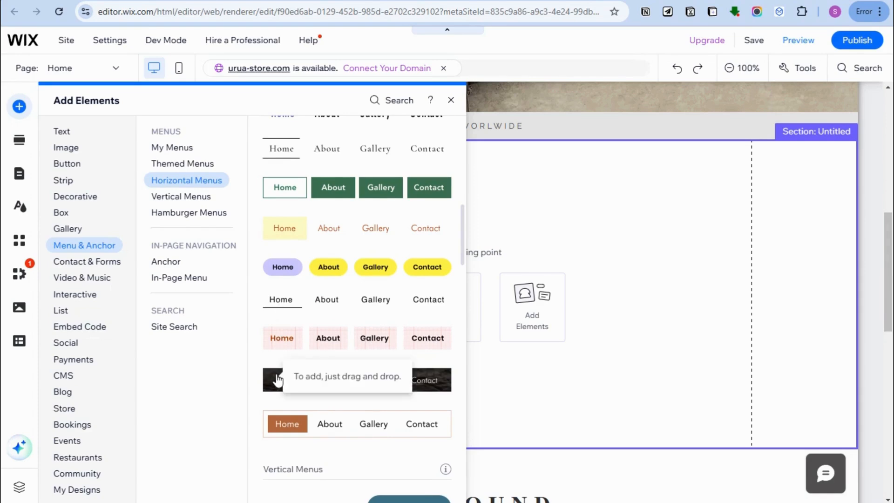
click(273, 187)
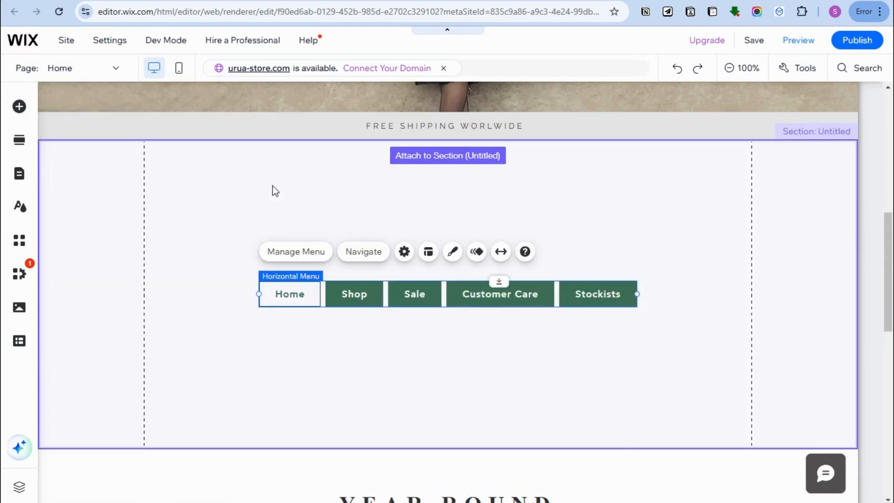
drag(297, 292, 297, 187)
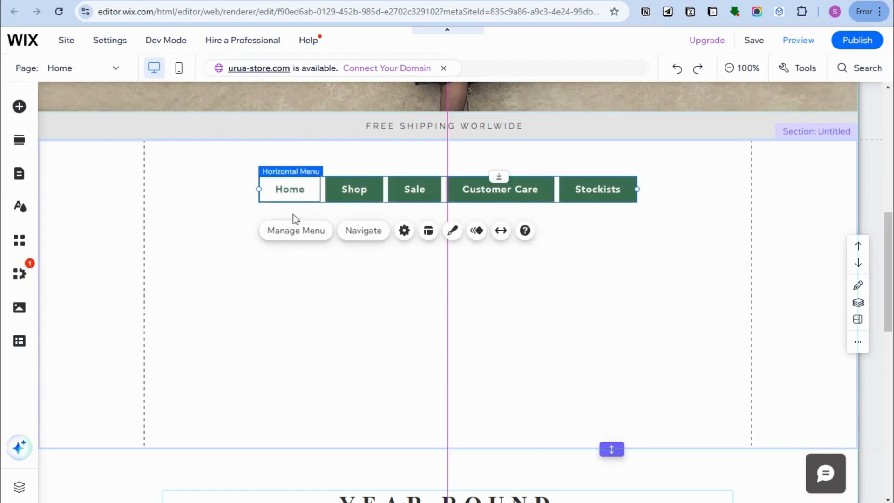
click(266, 252)
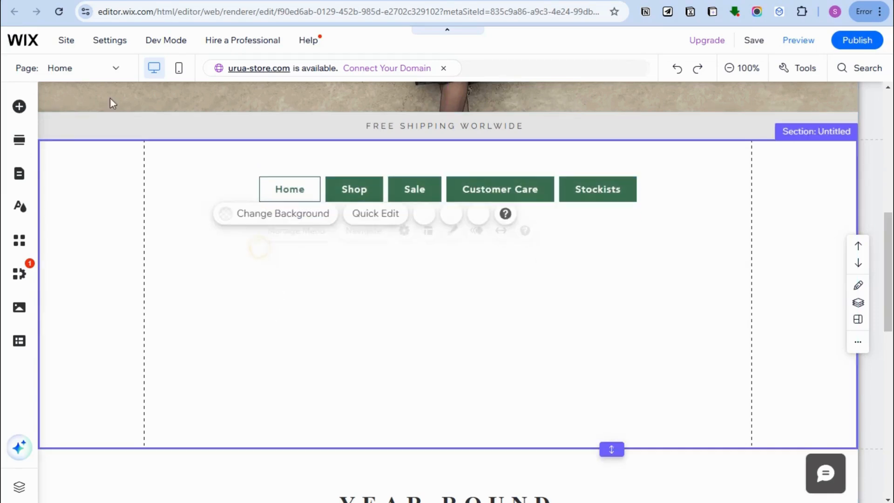
Step: Add the horizontal menu with the multicolour gradient background and place it just below the green menu
click(19, 107)
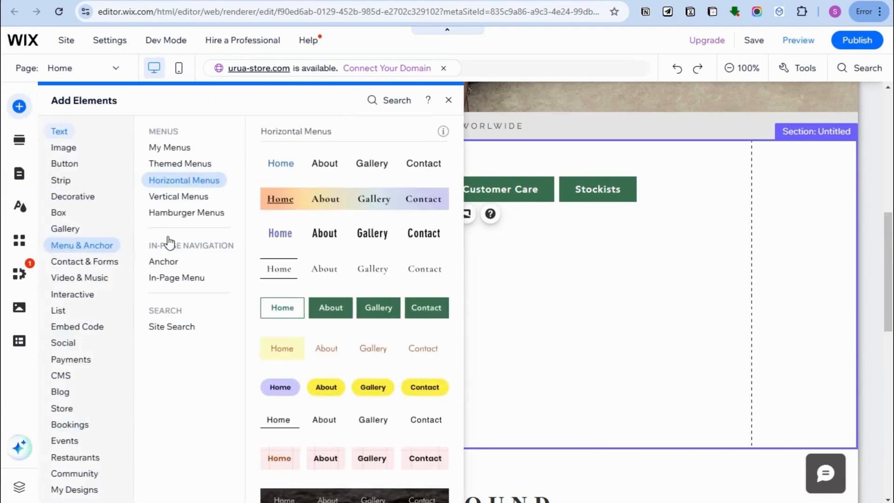
click(198, 198)
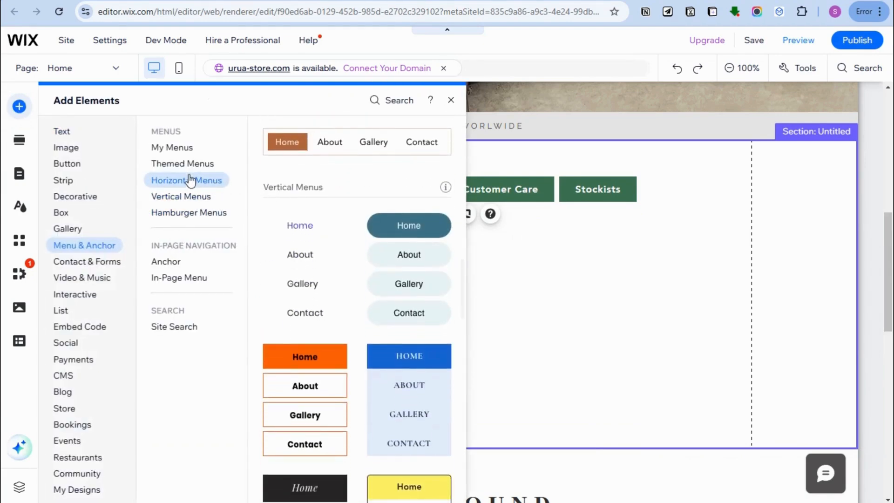
click(190, 180)
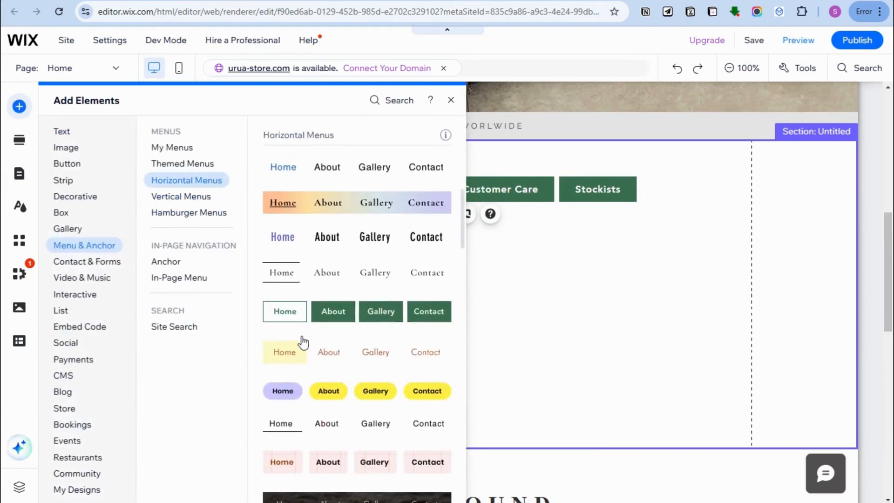
click(271, 203)
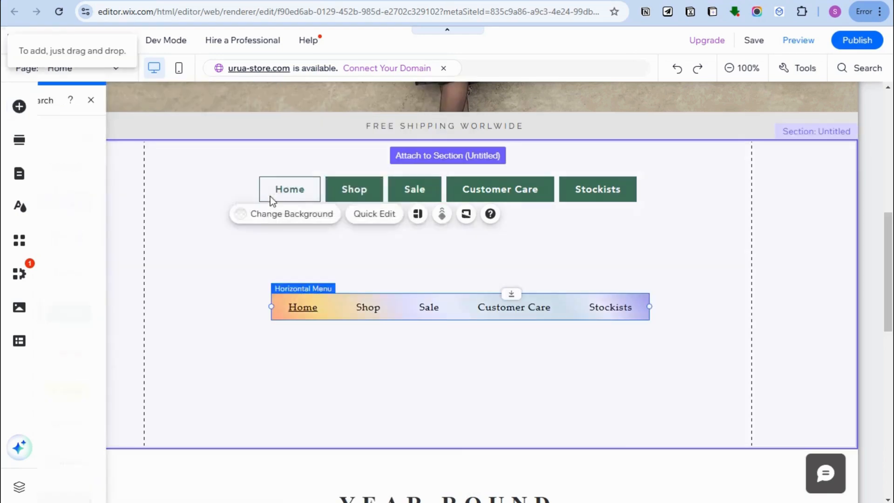
drag(300, 305, 304, 248)
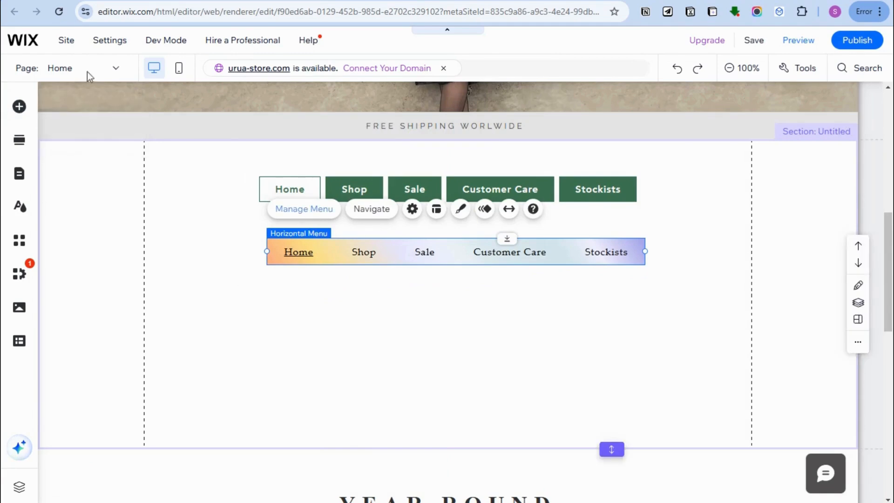
Step: Add the outlined horizontal menu with the brown Home item below the gradient one, and align the green menu with the other two
click(19, 108)
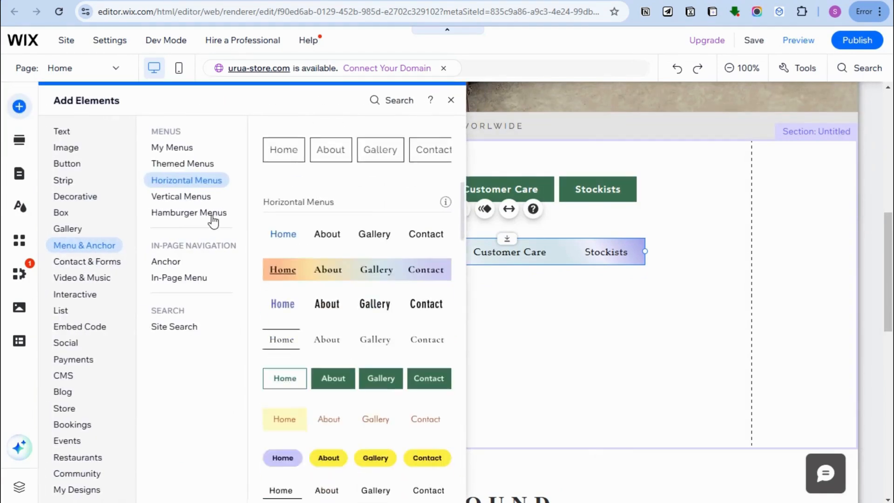
scroll(346, 274, down, 10)
scroll(353, 285, up, 7)
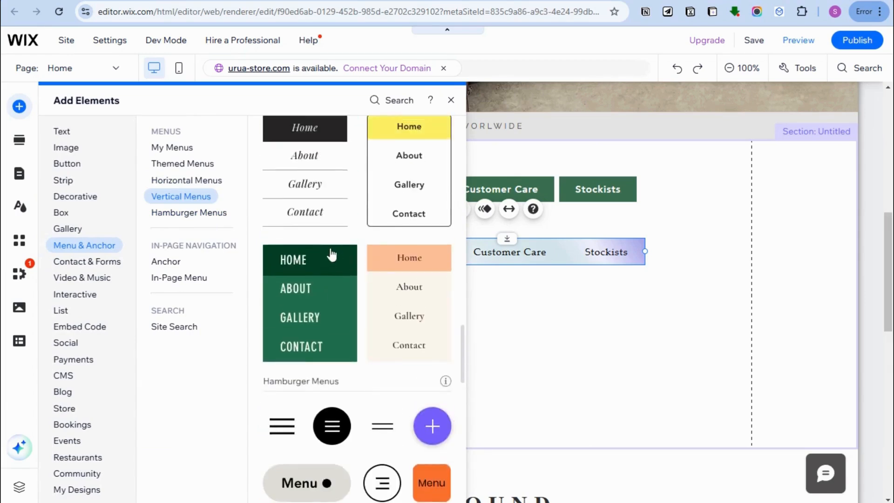
scroll(300, 242, up, 2)
scroll(298, 239, up, 5)
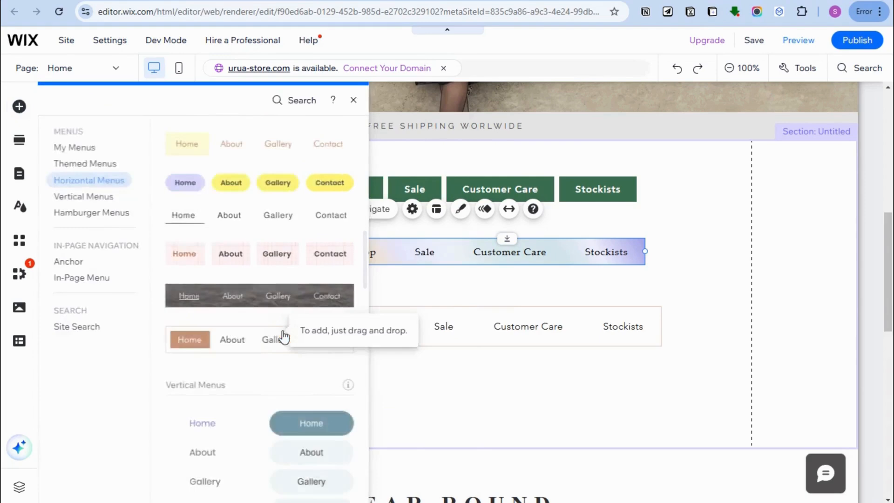
drag(284, 336, 345, 313)
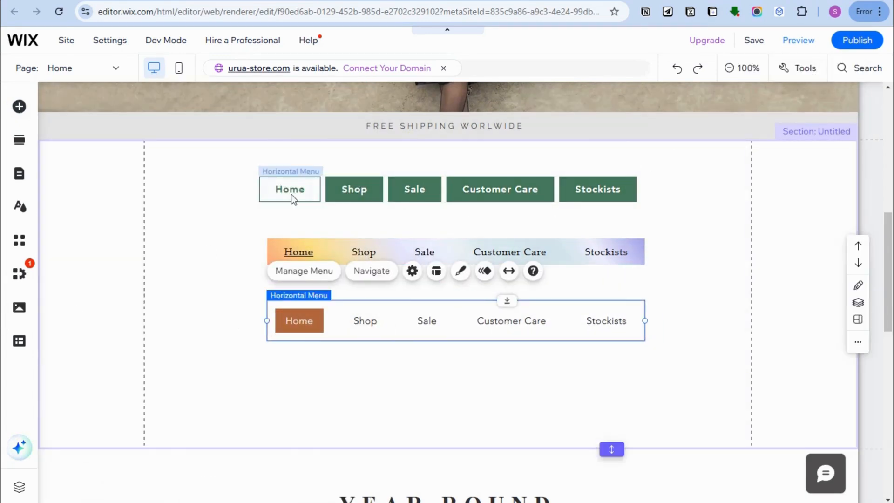
drag(292, 194, 300, 194)
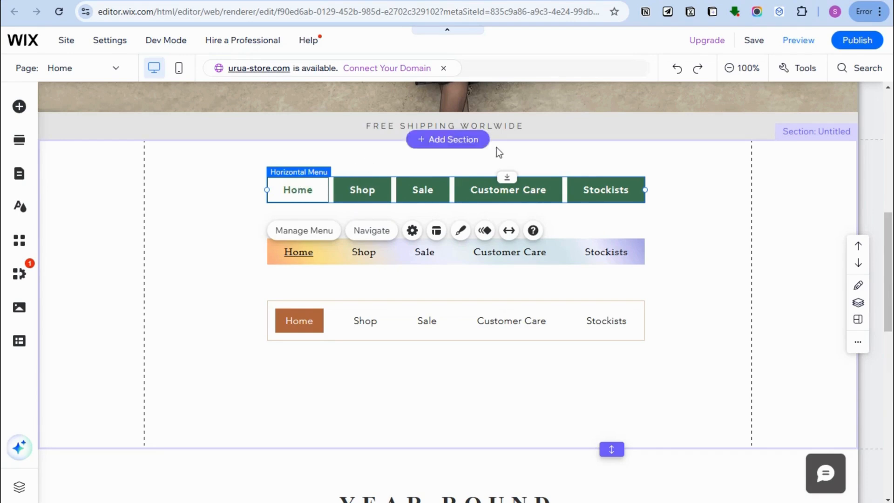
Step: Add a site menu item that links to the Welcome section of the Home page
click(303, 239)
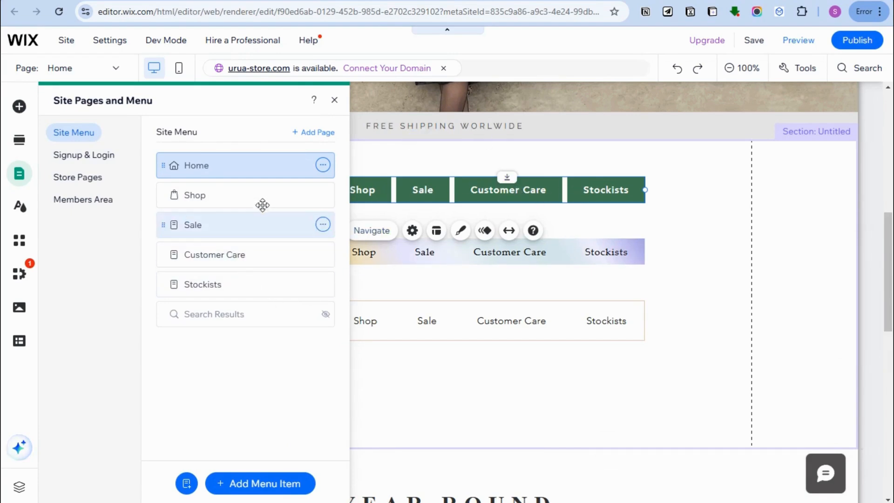
click(260, 485)
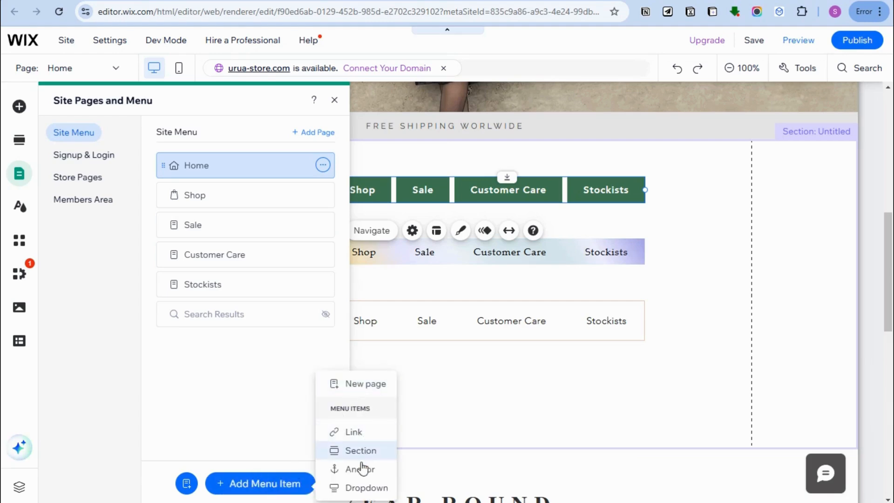
click(361, 433)
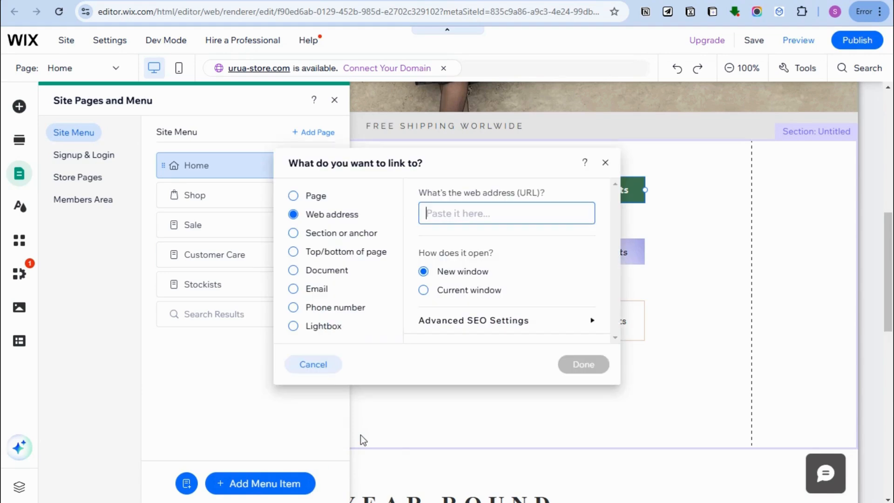
click(306, 307)
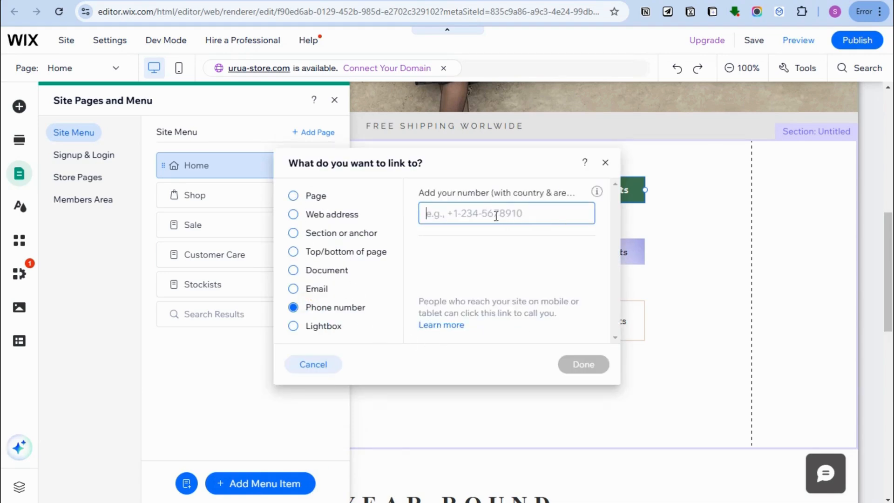
click(298, 214)
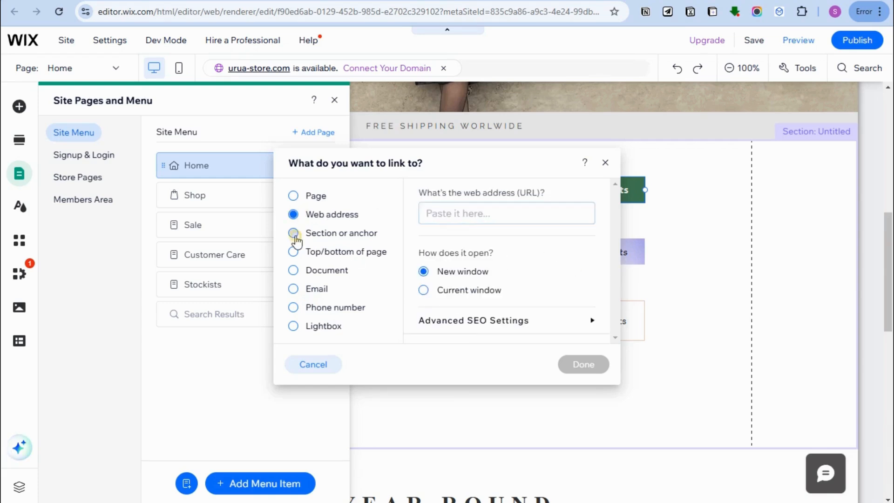
click(293, 234)
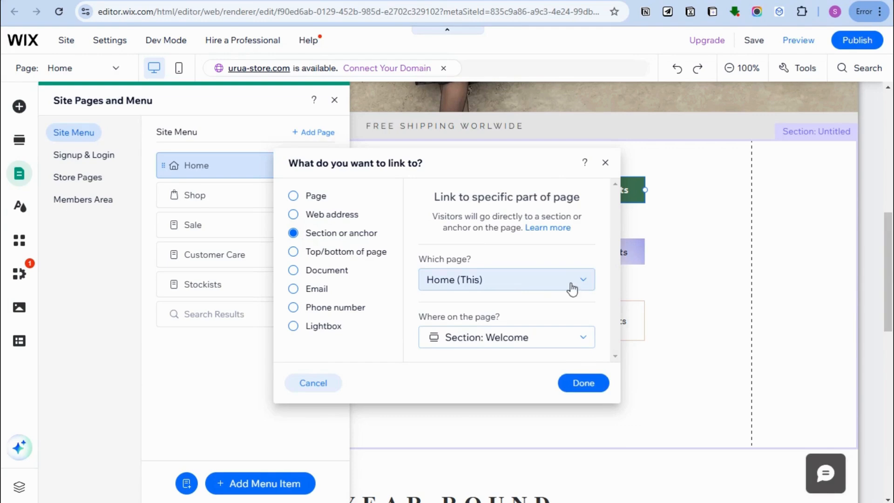
click(568, 384)
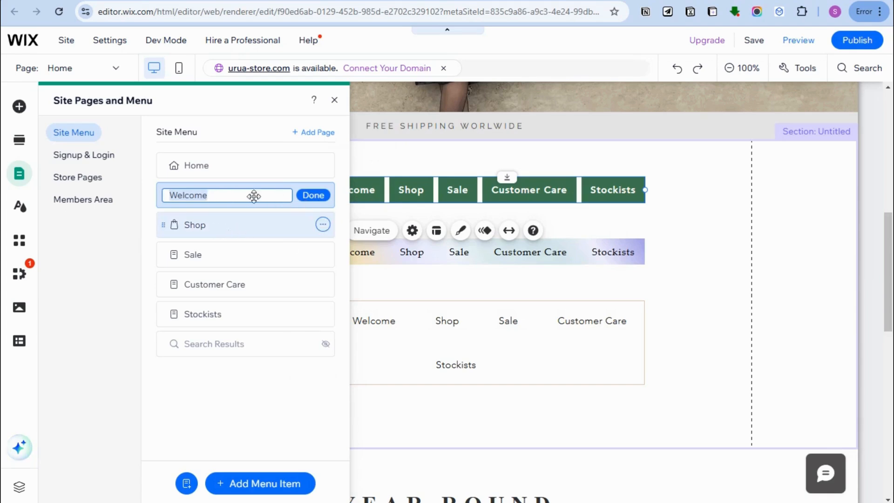
Step: Move Home below Welcome in the site menu, and open the Stockists page before returning to Home
drag(243, 171, 235, 191)
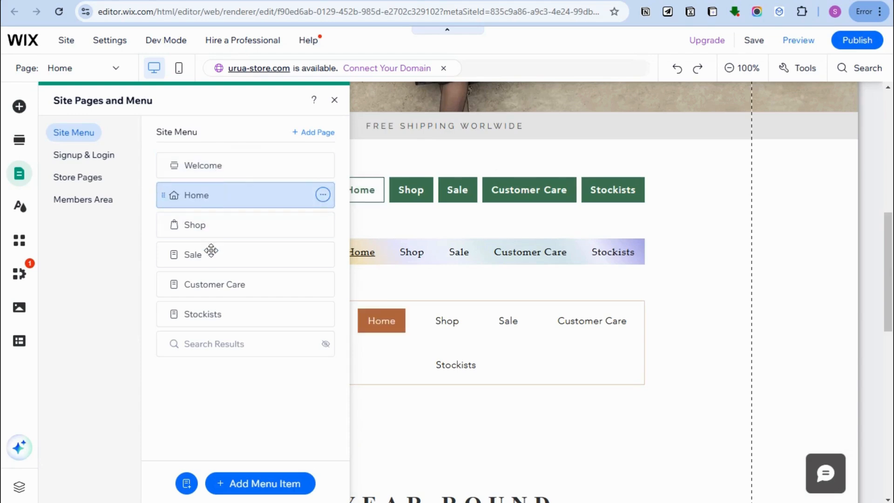
drag(217, 317, 219, 261)
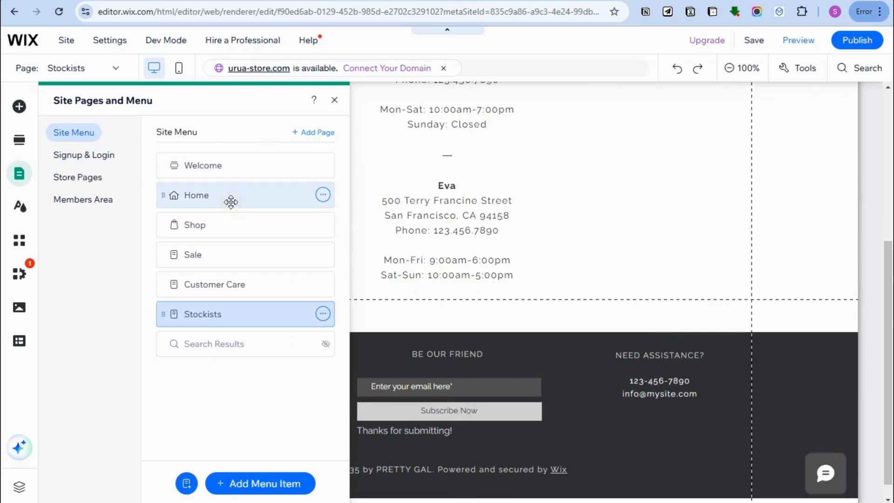
click(230, 202)
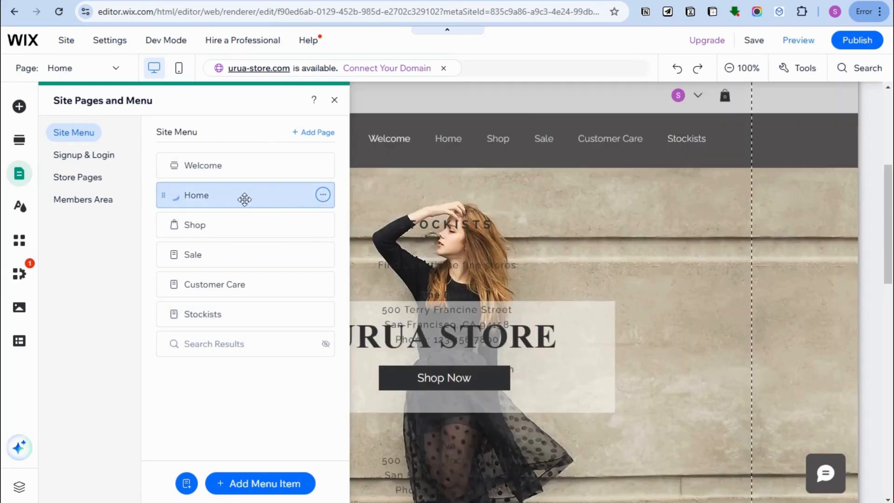
Step: Hide the Home page from the menu in its page settings
click(323, 195)
click(275, 193)
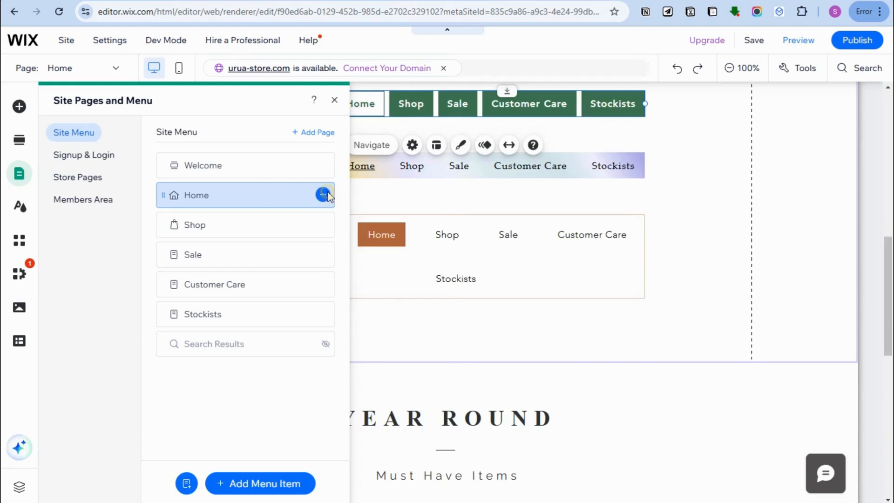
click(323, 195)
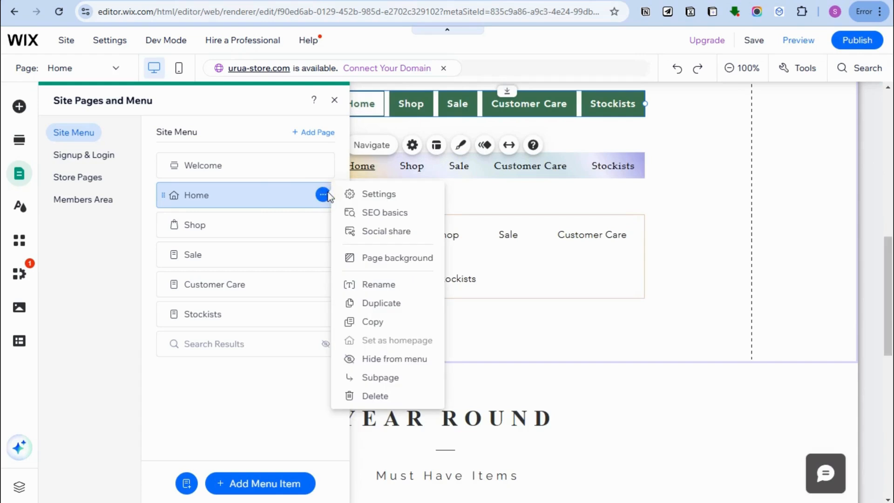
click(383, 198)
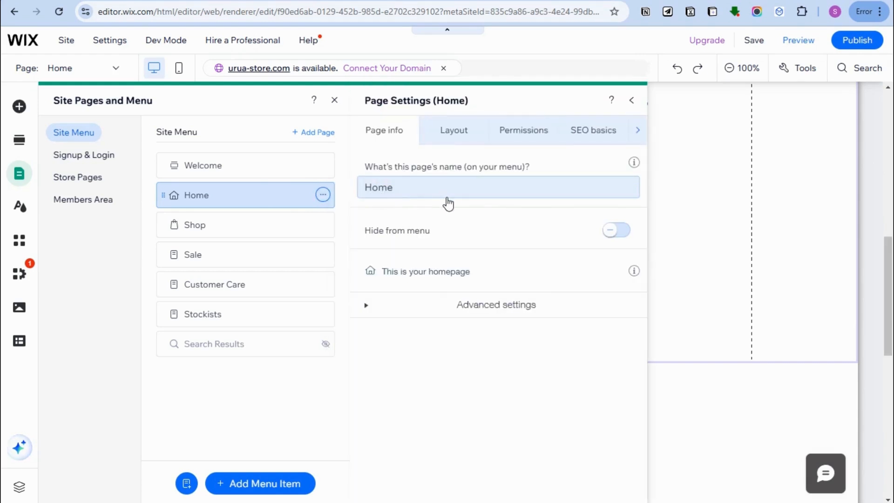
click(618, 235)
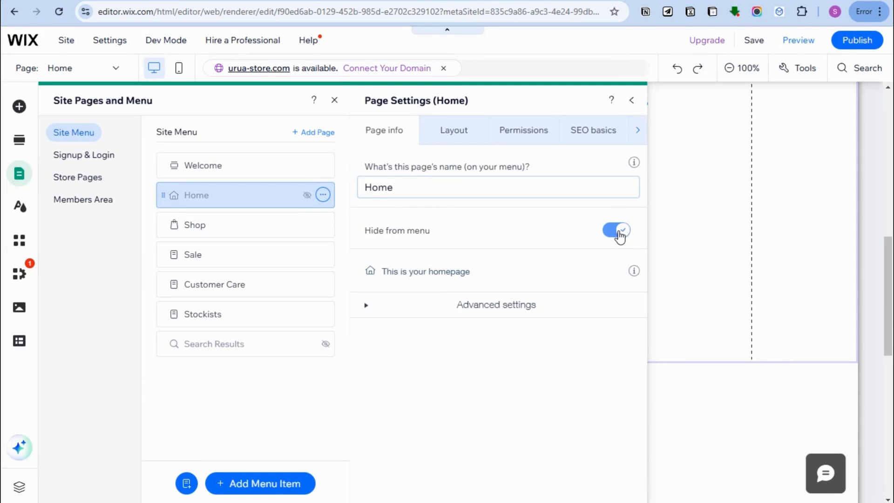
click(613, 236)
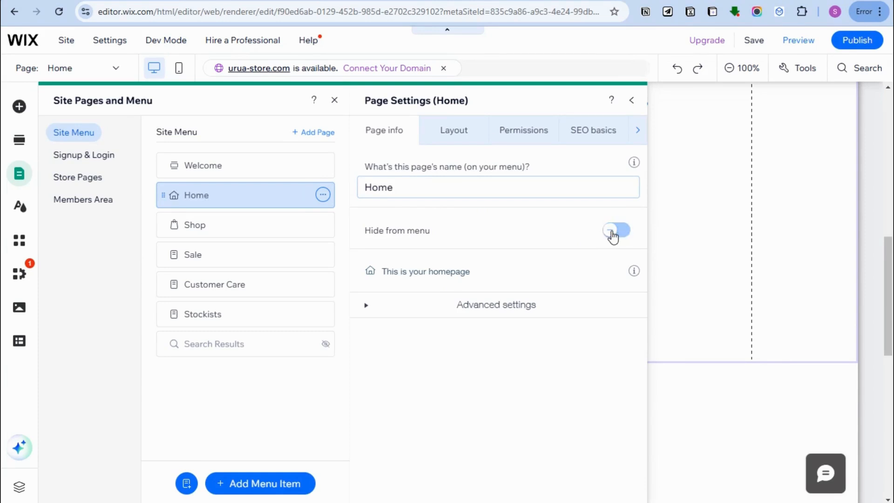
click(622, 236)
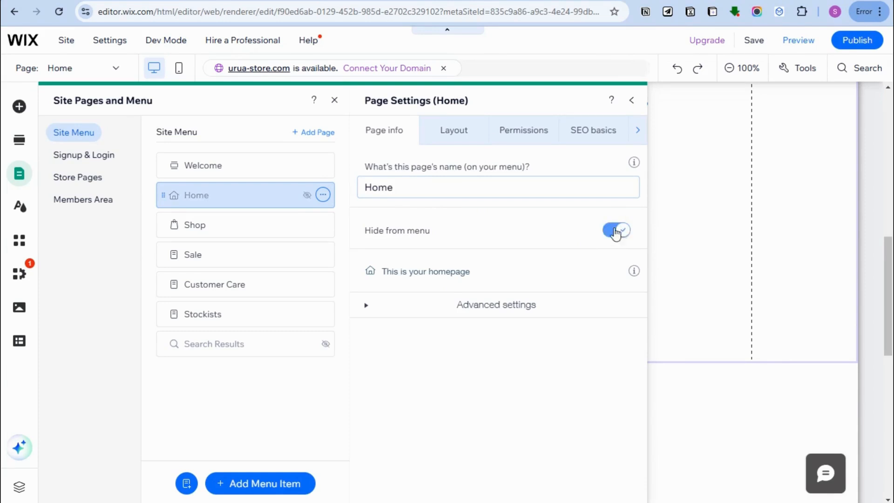
Step: Review the Home page's layout and permission settings and the remaining settings categories, returning to its page info
click(457, 132)
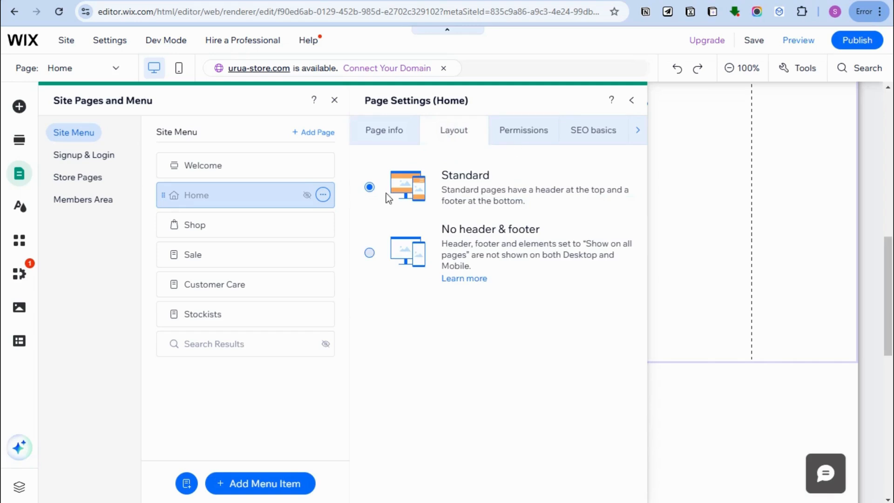
click(529, 129)
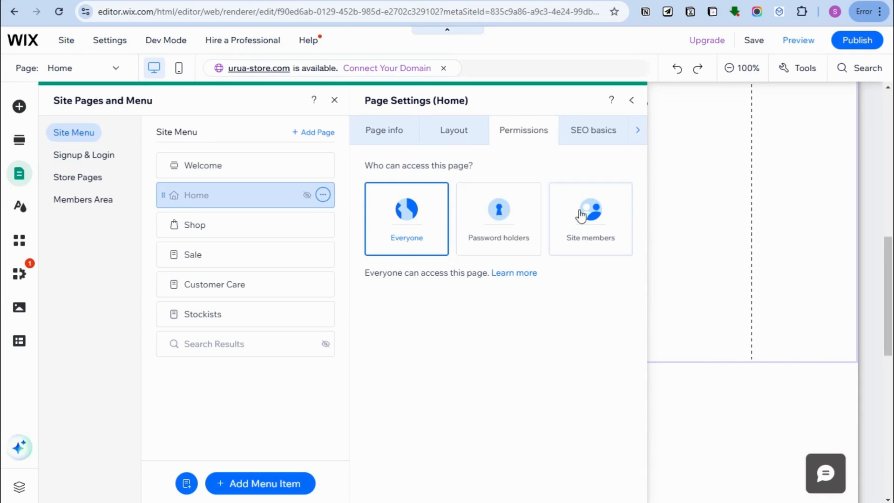
click(638, 135)
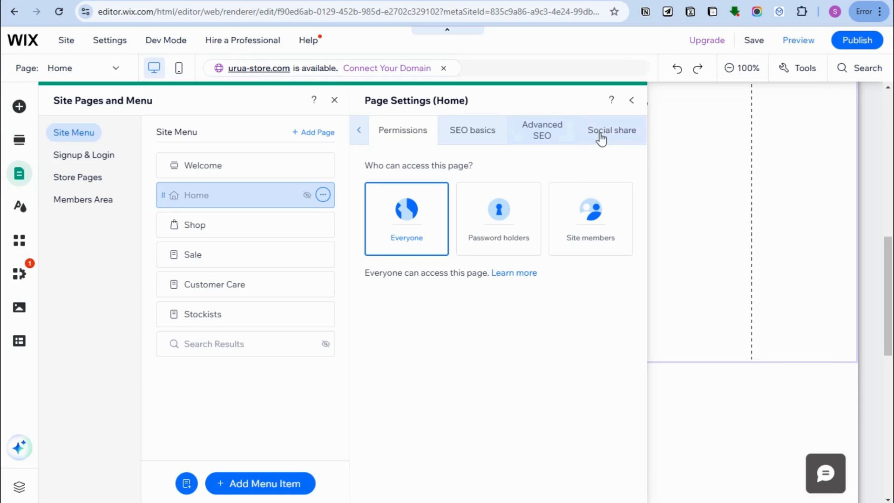
click(360, 132)
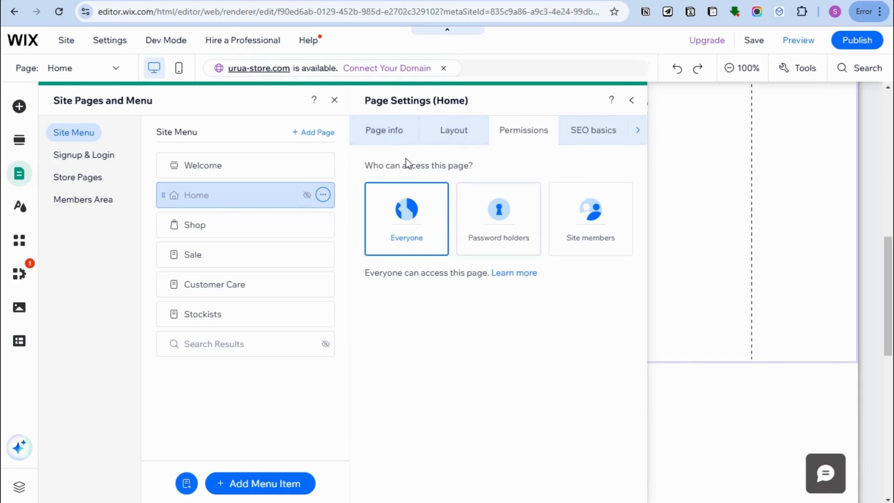
click(384, 140)
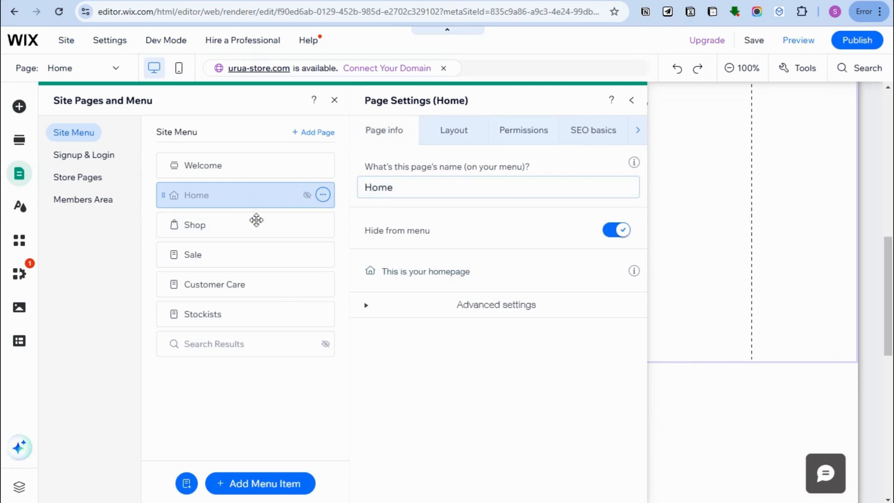
Step: Review the available item options for Shop and Sale in the site menu
click(322, 226)
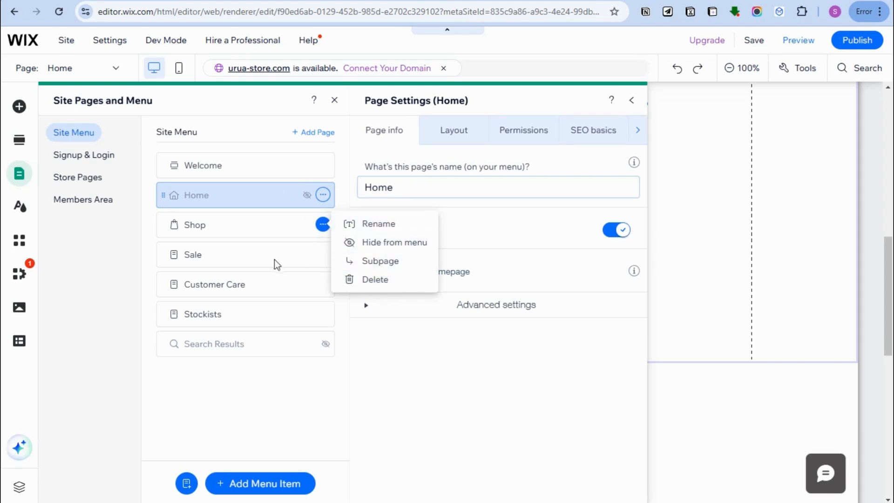
click(324, 256)
click(323, 255)
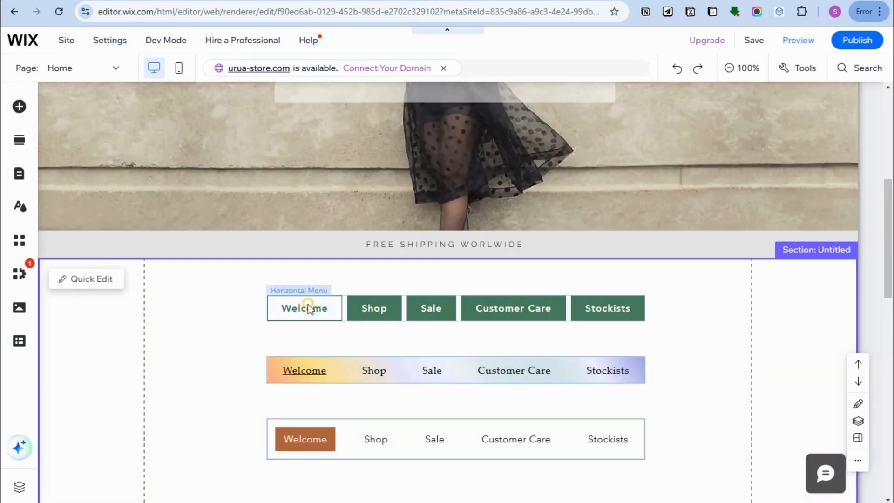
Step: Set the green horizontal menu on the Home page as an advanced menu
click(307, 303)
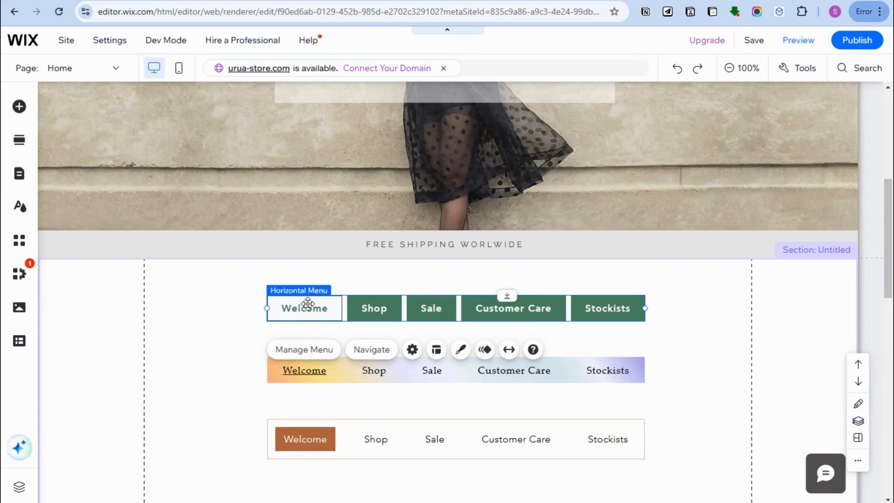
click(372, 352)
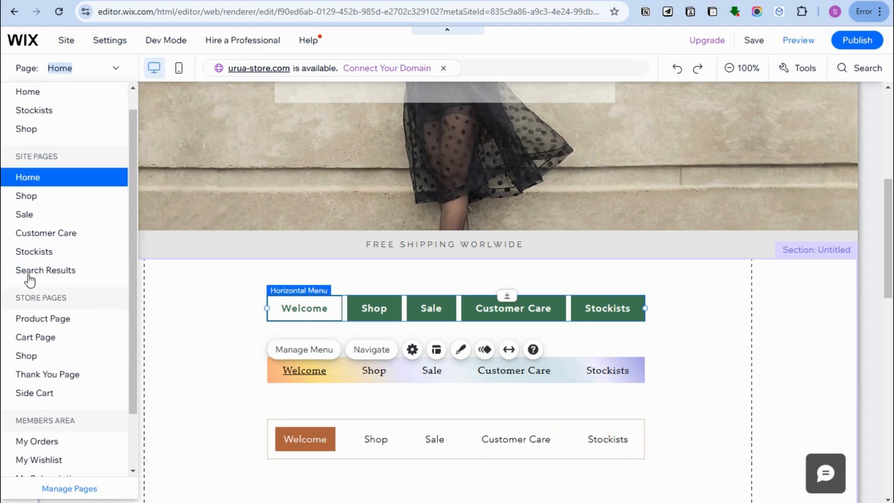
click(412, 350)
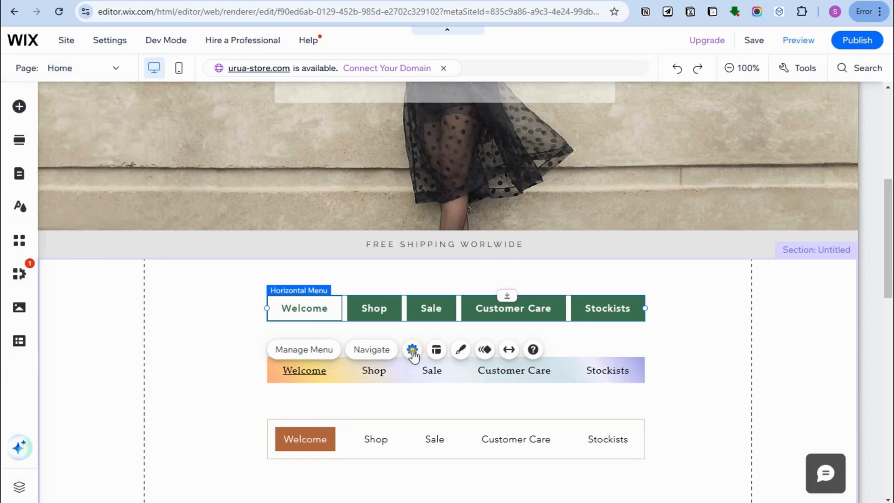
click(412, 351)
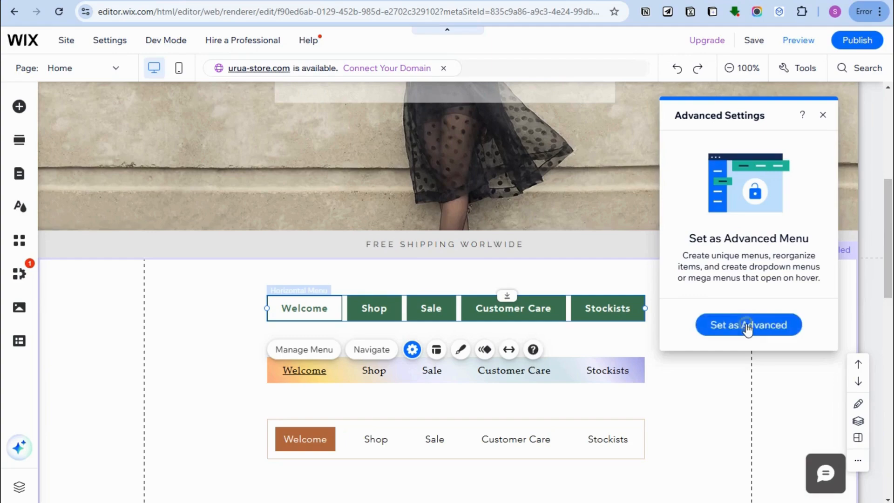
click(779, 326)
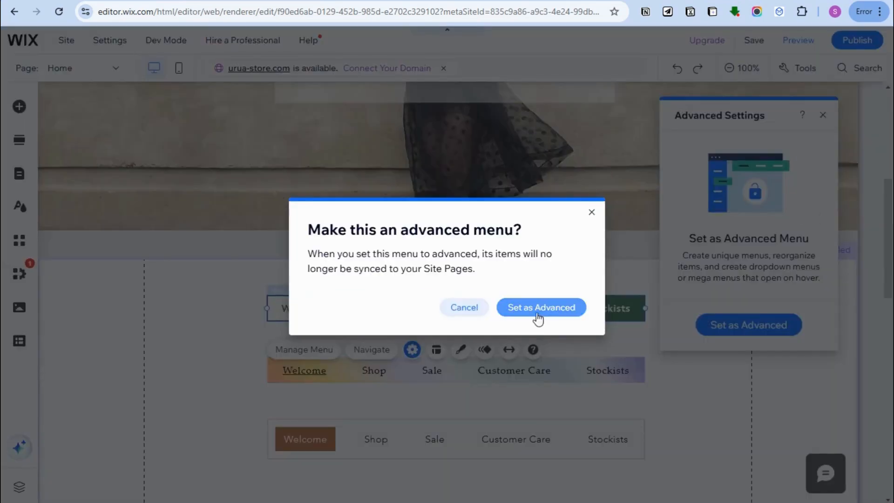
click(563, 308)
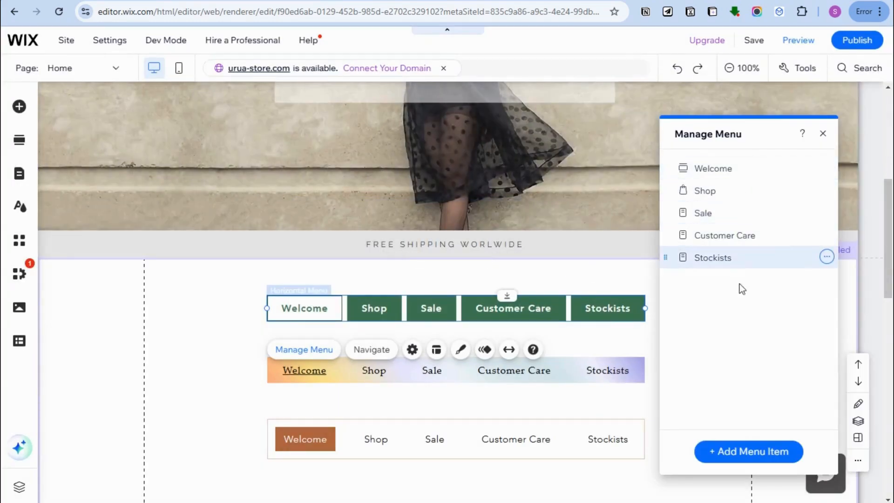
click(823, 133)
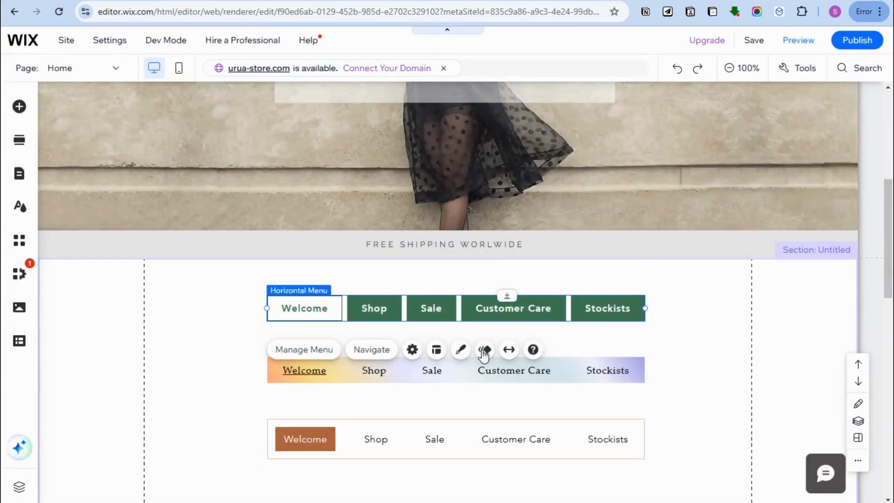
Step: Try the Scroll overflow layout on the green horizontal menu, returning it to Wrap
click(438, 351)
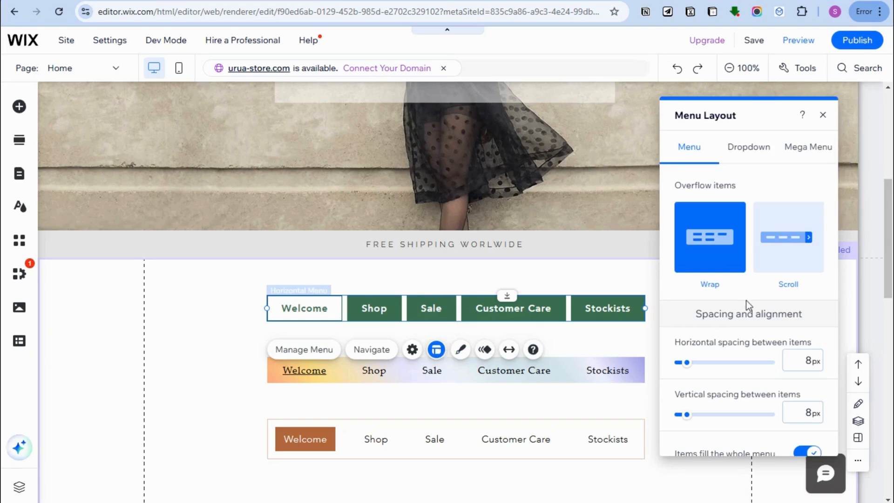
scroll(766, 268, down, 3)
scroll(781, 239, up, 3)
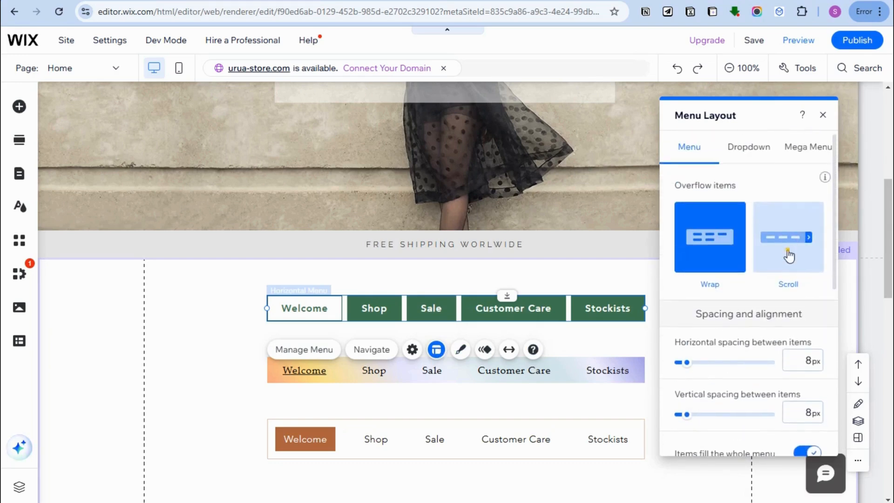
click(789, 254)
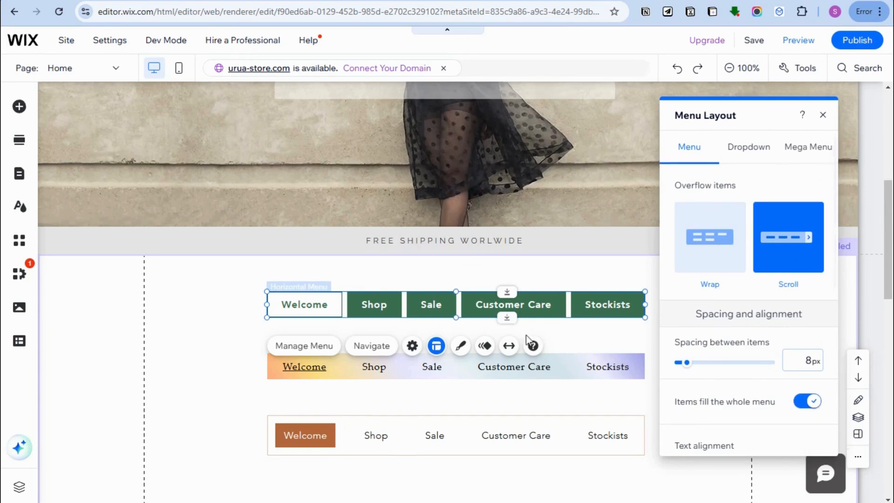
scroll(517, 303, down, 2)
scroll(503, 242, up, 1)
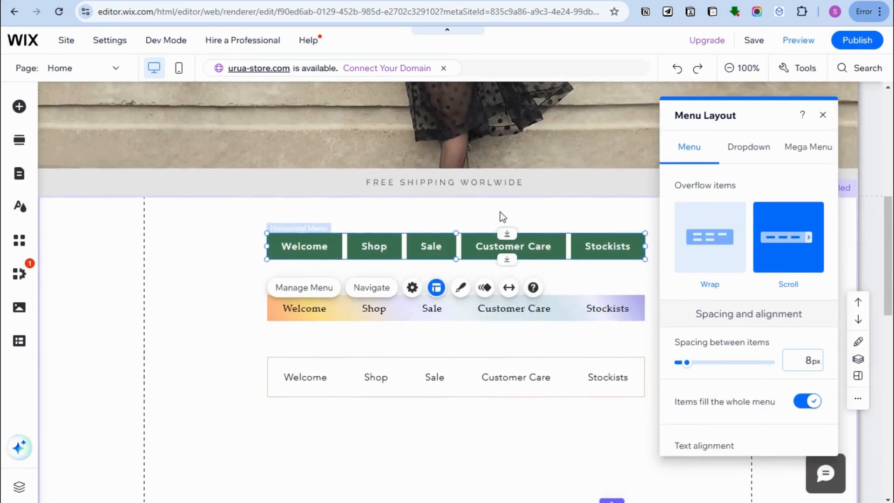
click(714, 253)
Step: Set the green menu's horizontal item spacing to 12 px and its vertical item spacing to 22 px
scroll(744, 324, down, 1)
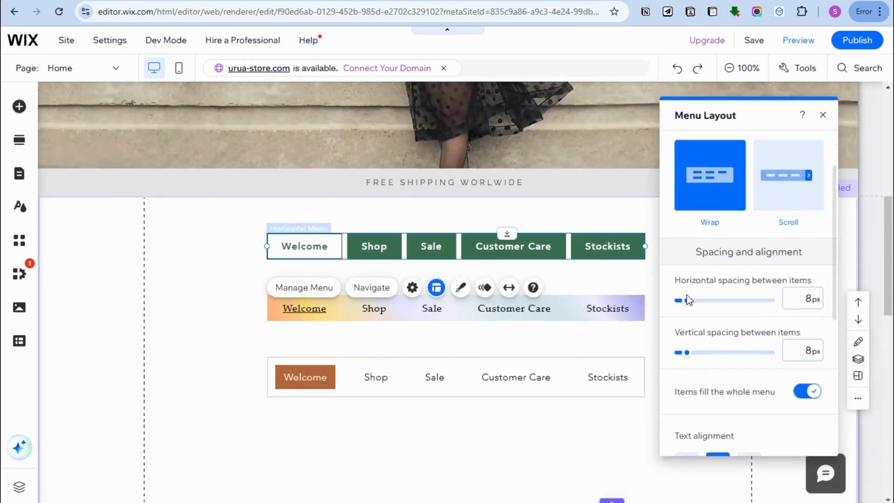
mouse_move(686, 300)
mouse_down()
mouse_move(700, 302)
mouse_move(690, 301)
mouse_up()
drag(691, 357, 700, 358)
Step: Try left and right text alignment on the green menu's items, returning them to centered
scroll(792, 389, down, 1)
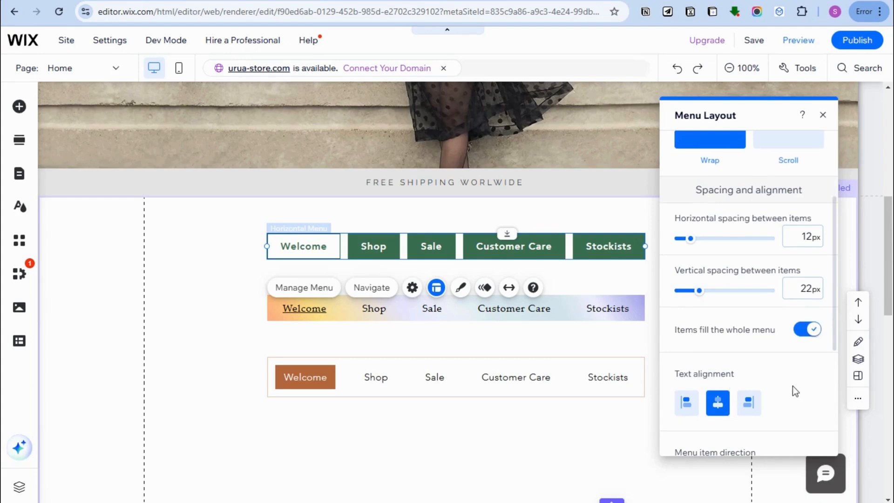
click(693, 401)
click(717, 401)
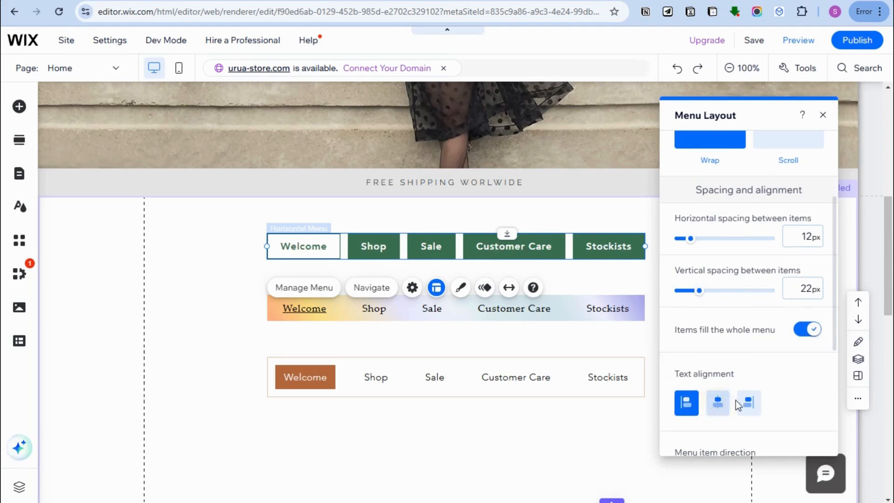
click(747, 403)
click(720, 403)
Step: Review the Dropdown and Mega Menu layout options for the green horizontal menu, closing the layout settings
scroll(757, 297, up, 3)
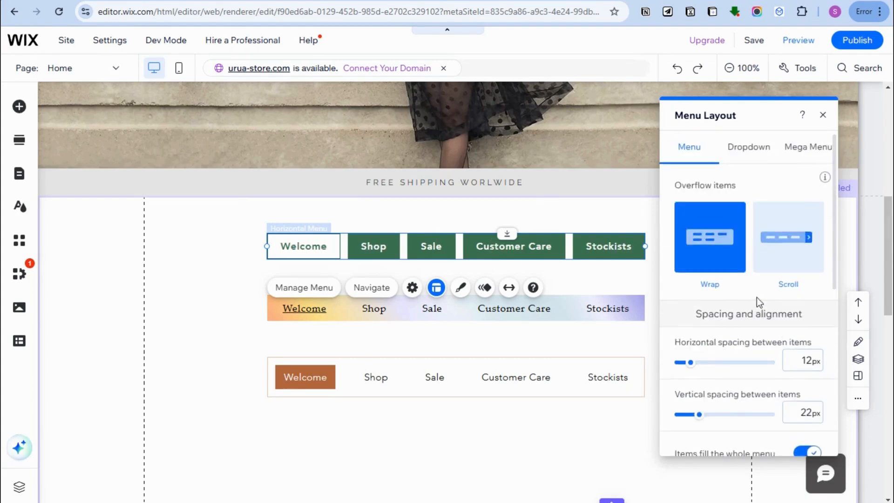
click(760, 148)
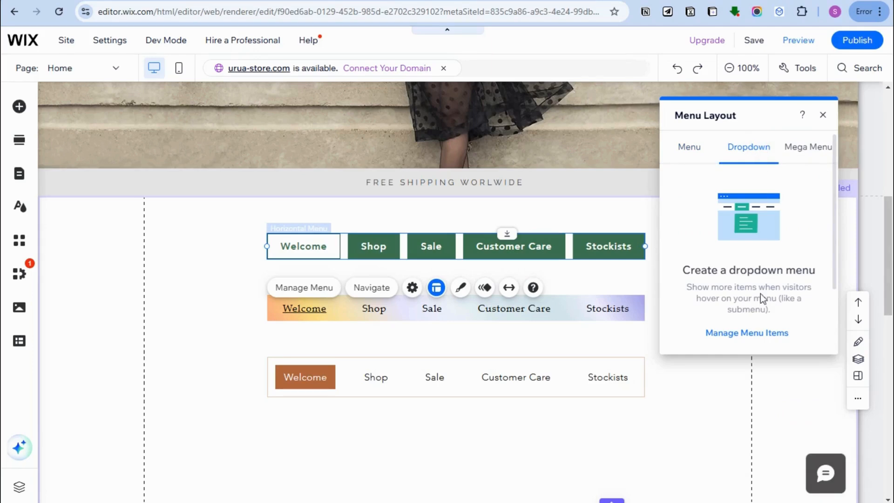
click(806, 156)
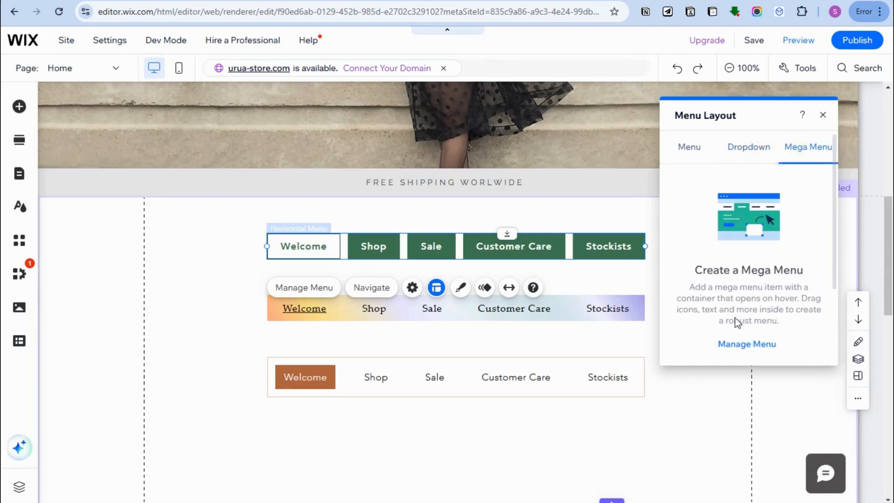
click(823, 114)
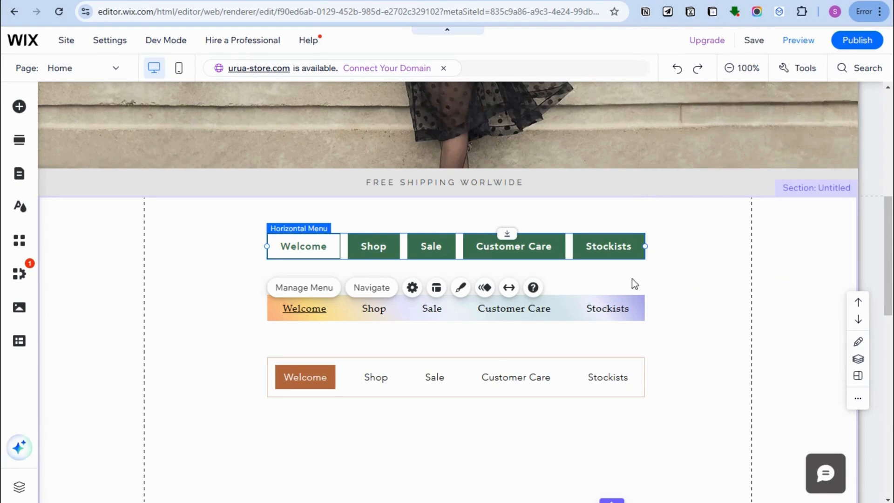
Step: Review the preset menu designs available for the green horizontal menu
click(463, 290)
click(461, 291)
click(461, 290)
click(462, 291)
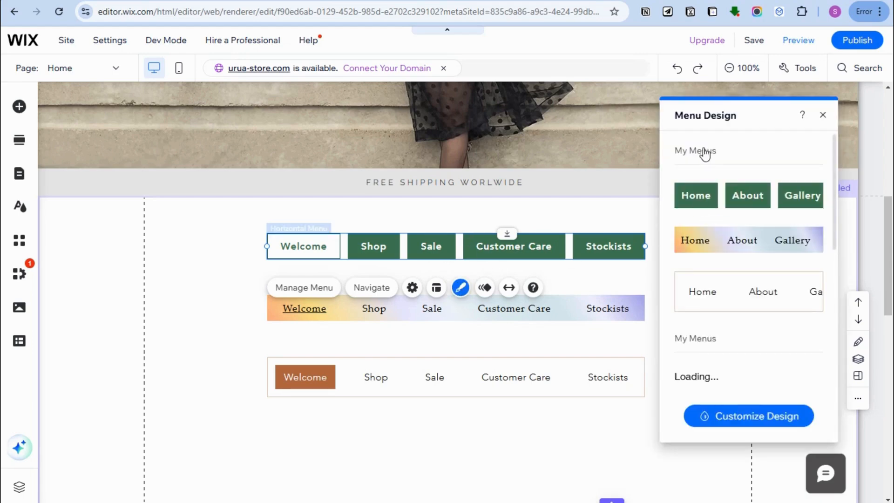
scroll(725, 267, down, 1)
click(706, 150)
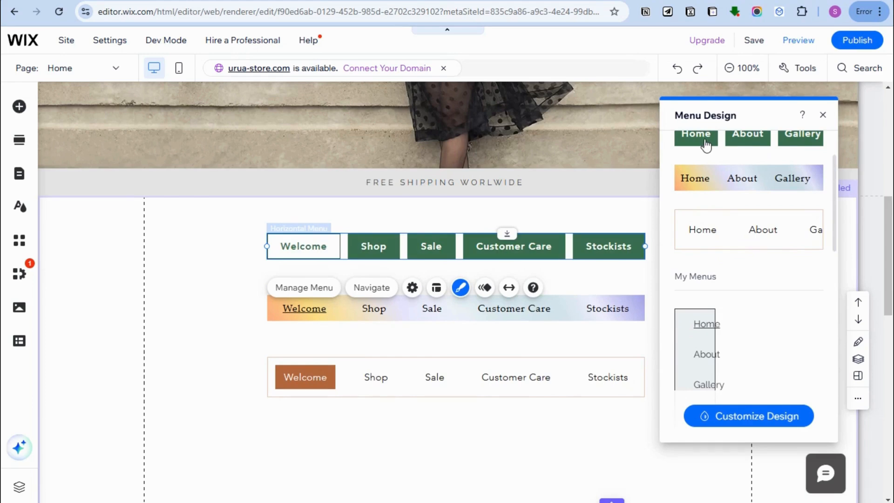
Step: Add a background fill layer to the green menu's container in the custom color #FF4040
click(750, 414)
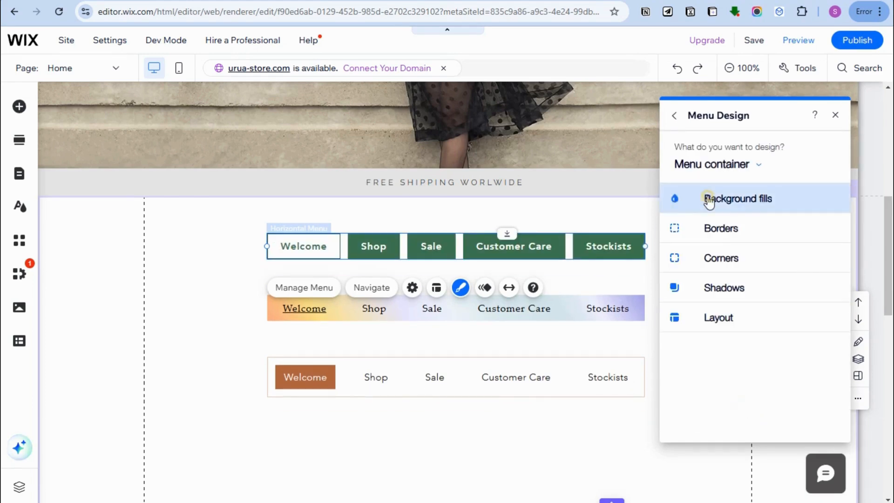
click(710, 199)
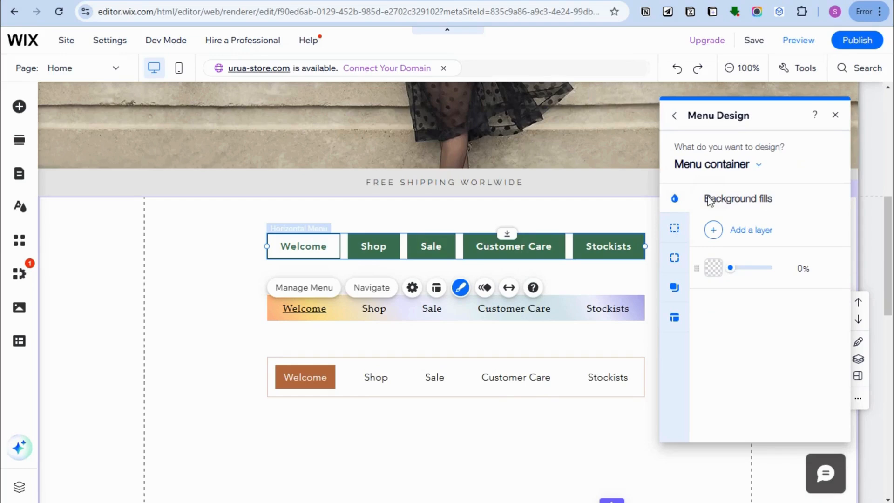
click(714, 230)
click(550, 207)
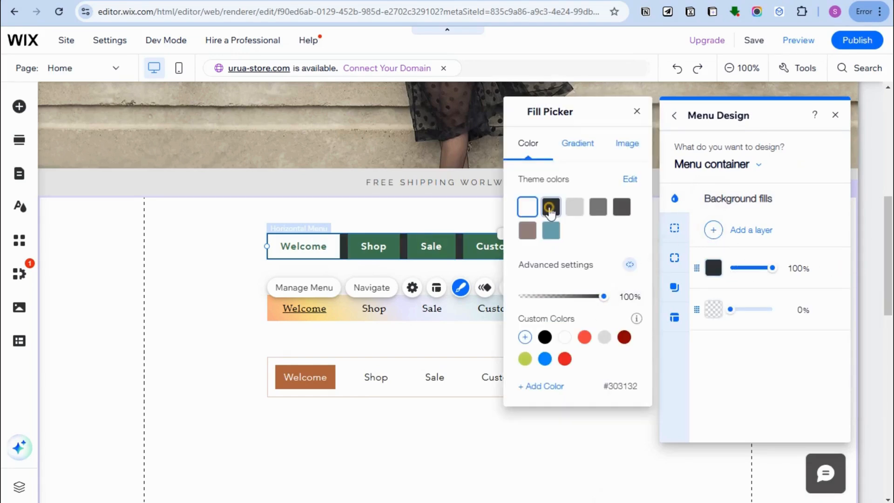
click(528, 235)
click(584, 337)
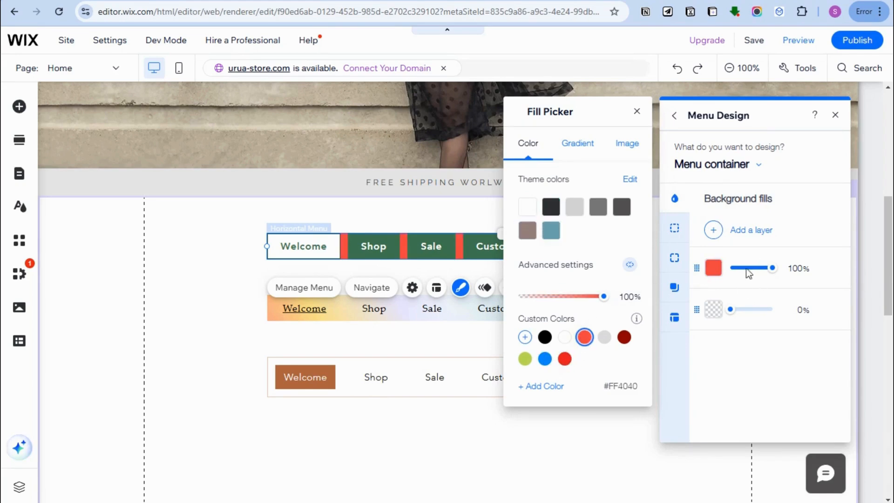
Step: Set the menu container's red fill layer to 9% opacity and the layer beneath it to 24%
click(712, 270)
drag(773, 268, 734, 269)
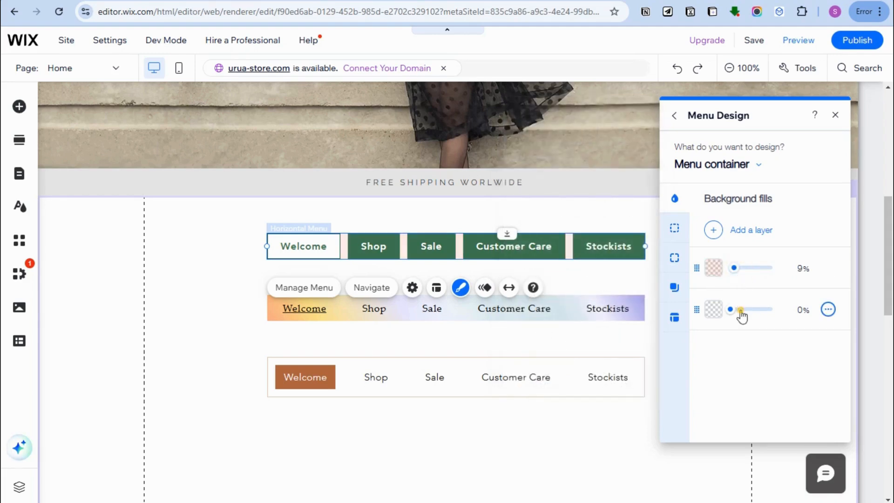
drag(740, 311, 744, 311)
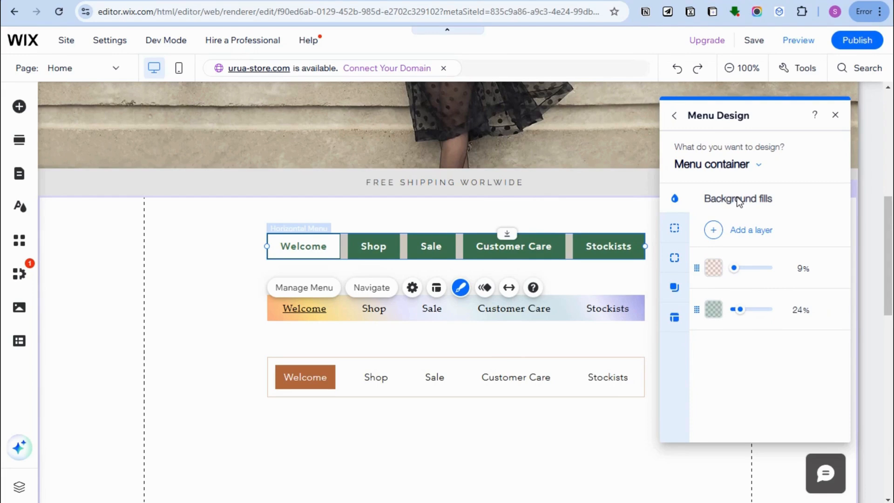
click(674, 117)
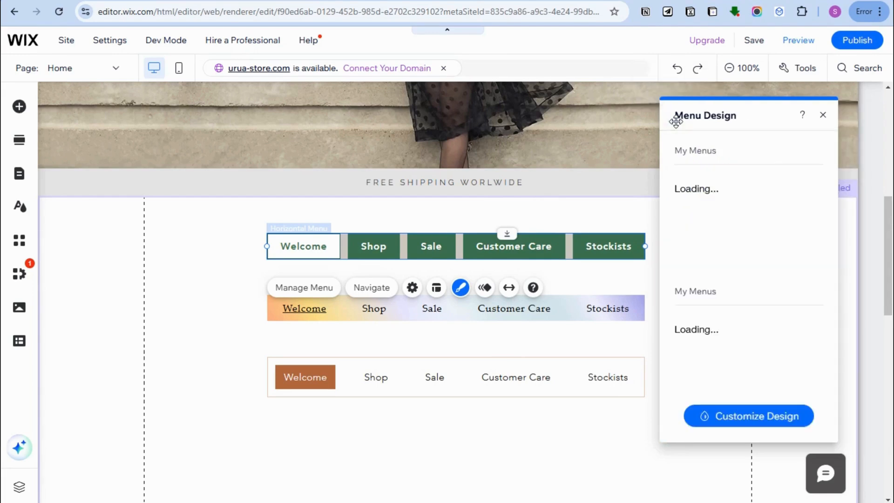
Step: Set the menu container's border color to the teal theme color #6CA1AD
click(732, 415)
click(735, 232)
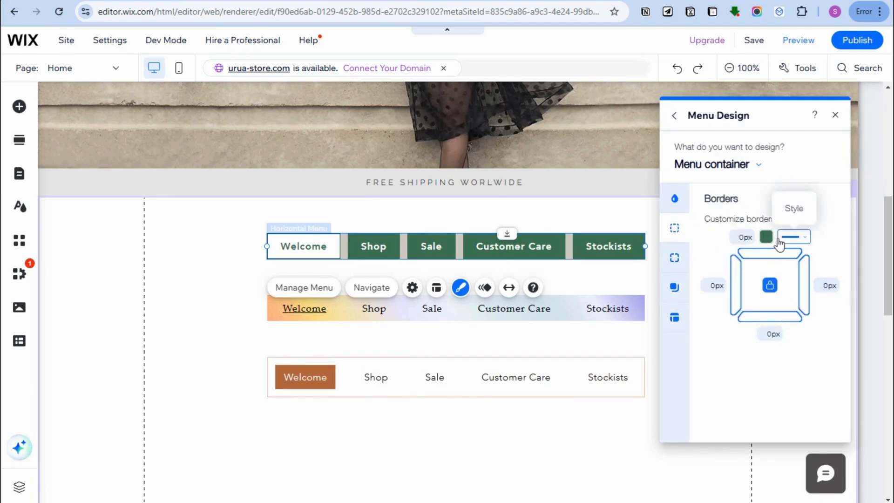
click(766, 237)
click(550, 231)
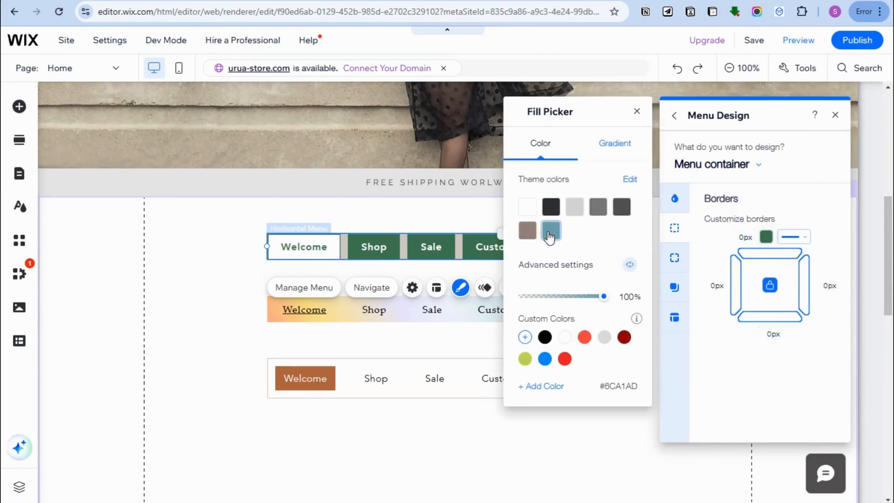
click(759, 281)
Step: Try the dashed and solid border styles on the menu container and settle on the double line
click(796, 238)
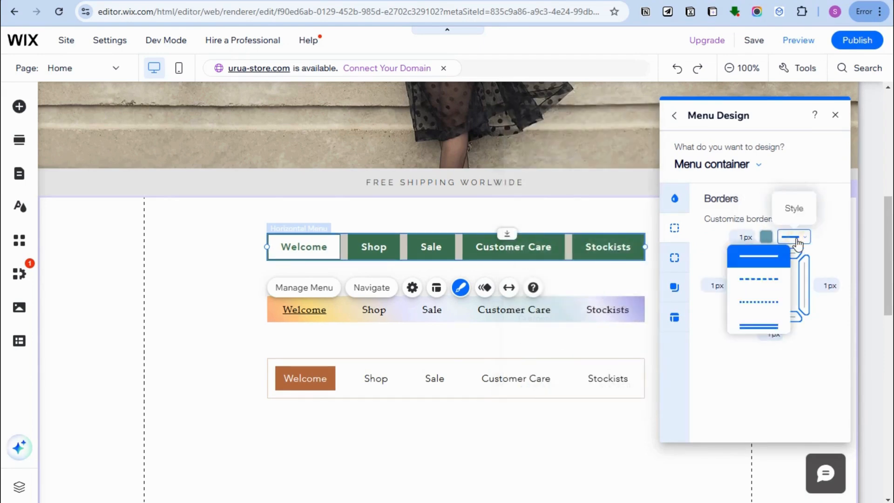
click(768, 282)
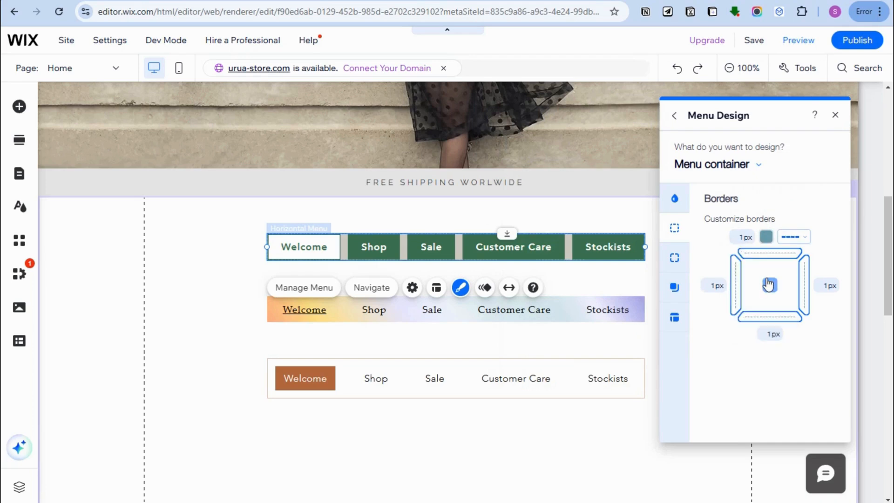
click(807, 238)
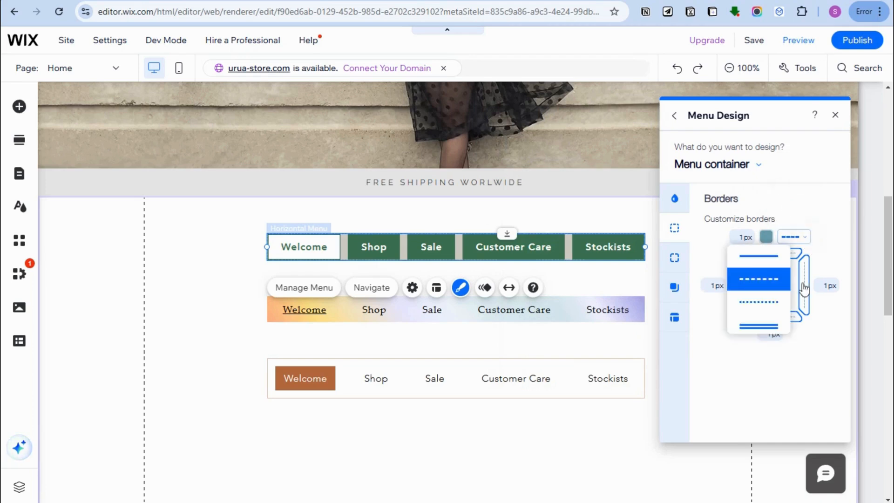
click(773, 328)
click(793, 241)
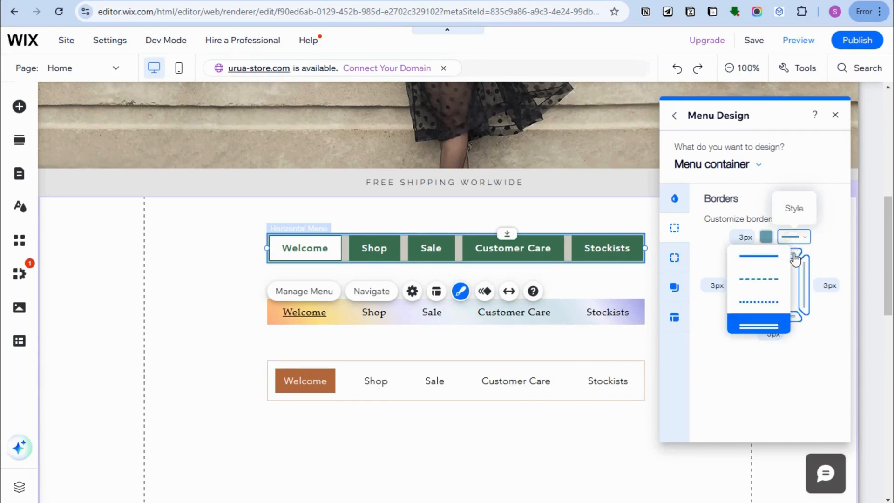
click(780, 259)
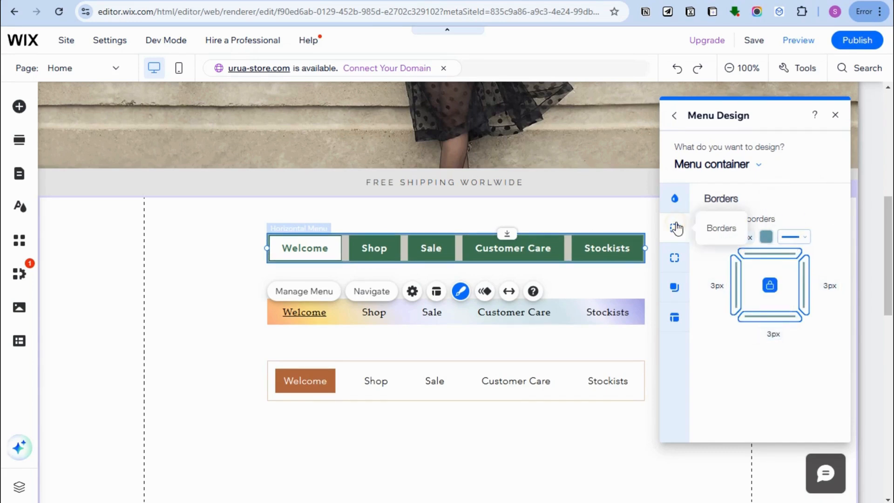
click(793, 237)
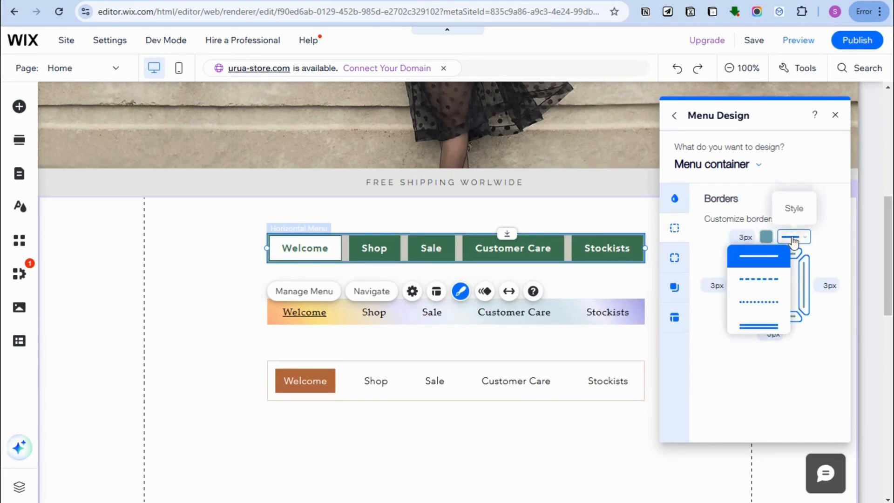
click(761, 328)
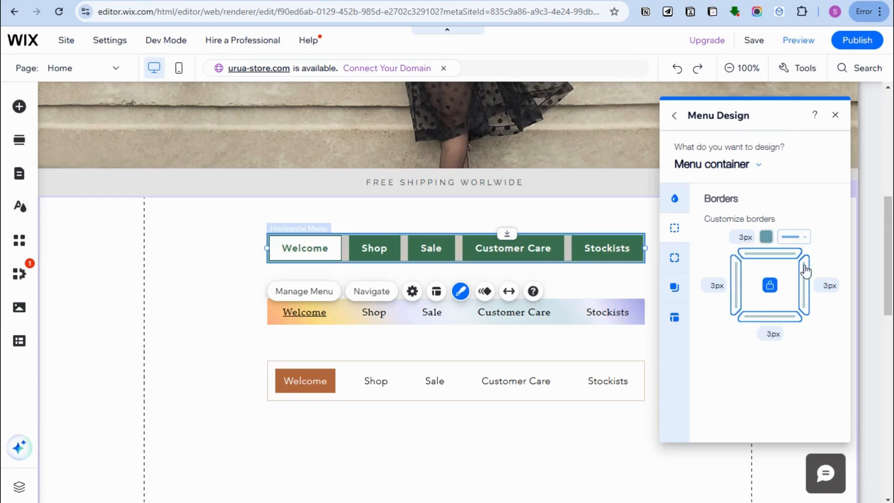
Step: Examine the menu container's corner radius settings and the units available for them
click(676, 261)
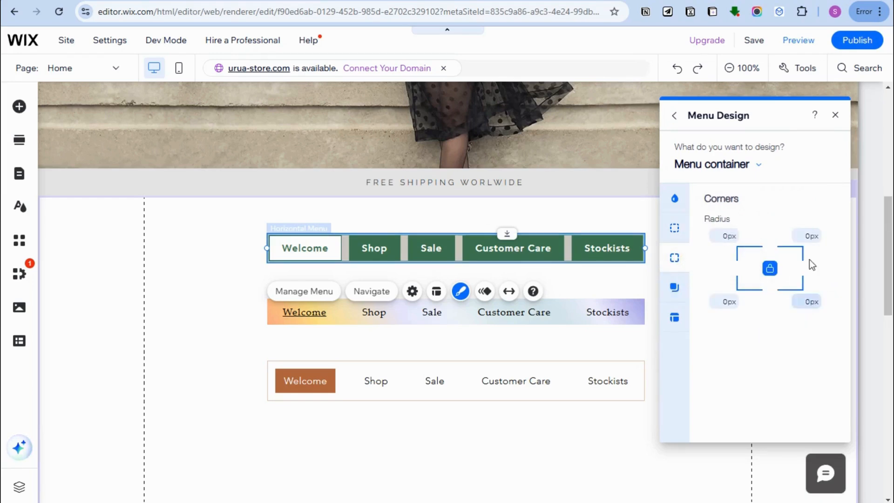
click(816, 237)
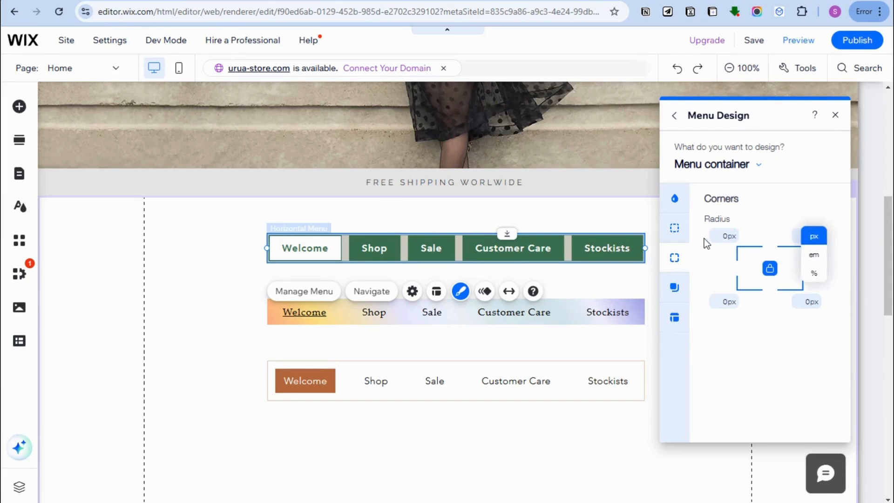
Step: Set the menu container's shadow to 3 px distance, 26 px blur, -13 px size and the Drop type
click(675, 289)
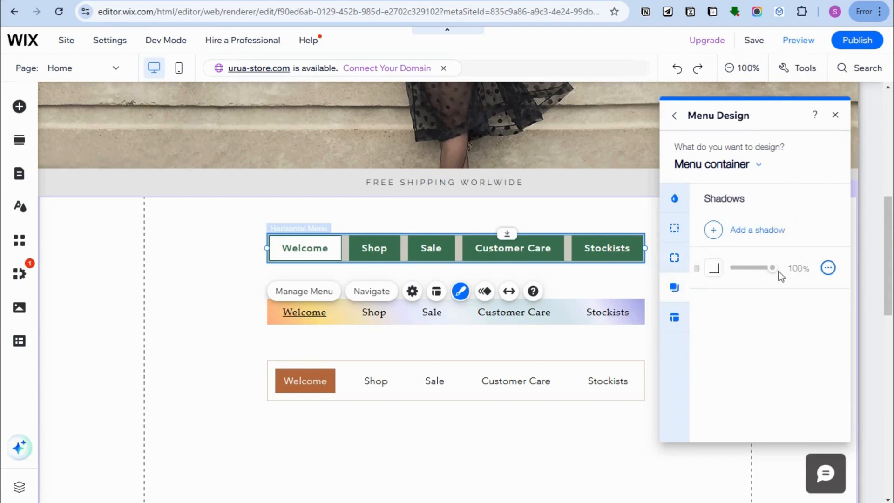
click(714, 268)
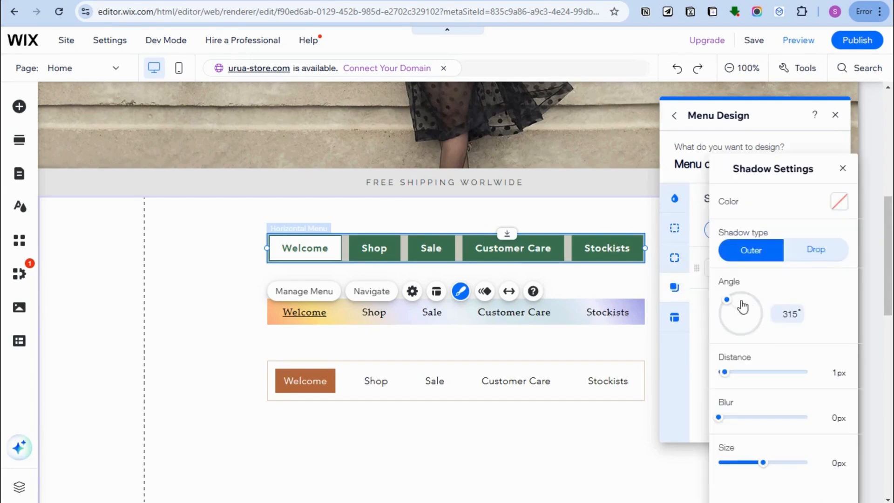
mouse_move(724, 372)
mouse_down()
mouse_move(751, 372)
mouse_move(736, 372)
mouse_up()
drag(721, 421, 746, 424)
mouse_move(764, 459)
mouse_down()
mouse_move(776, 465)
mouse_move(759, 467)
mouse_up()
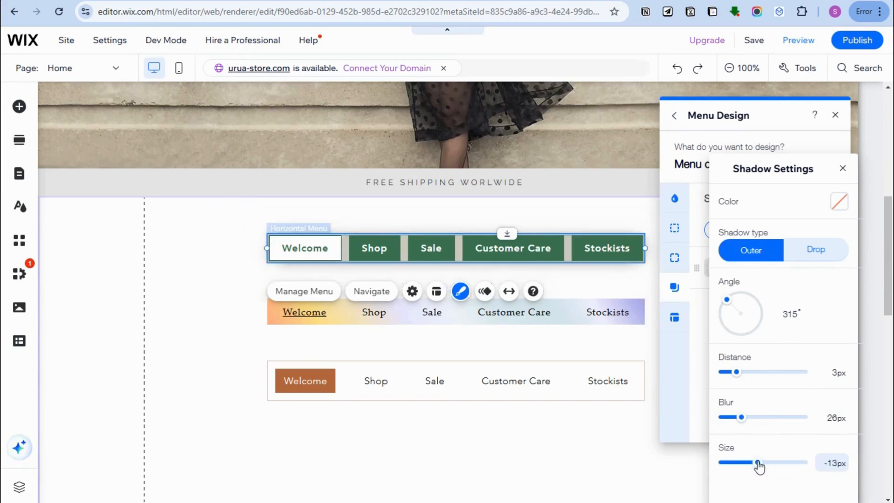
click(815, 257)
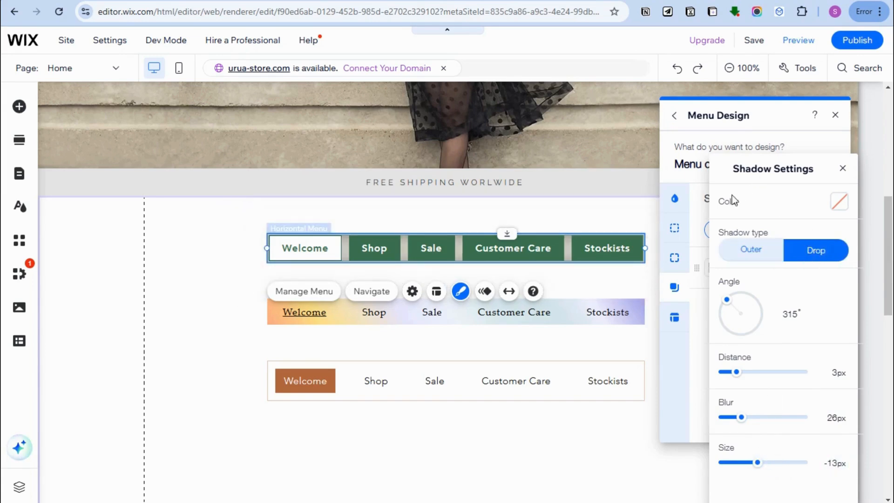
click(691, 200)
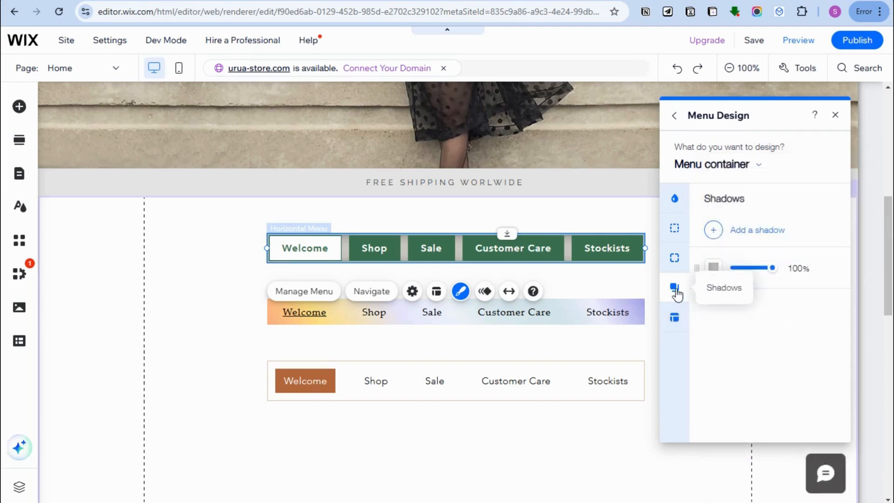
Step: Review the menu container's padding settings and close the menu design settings
click(676, 317)
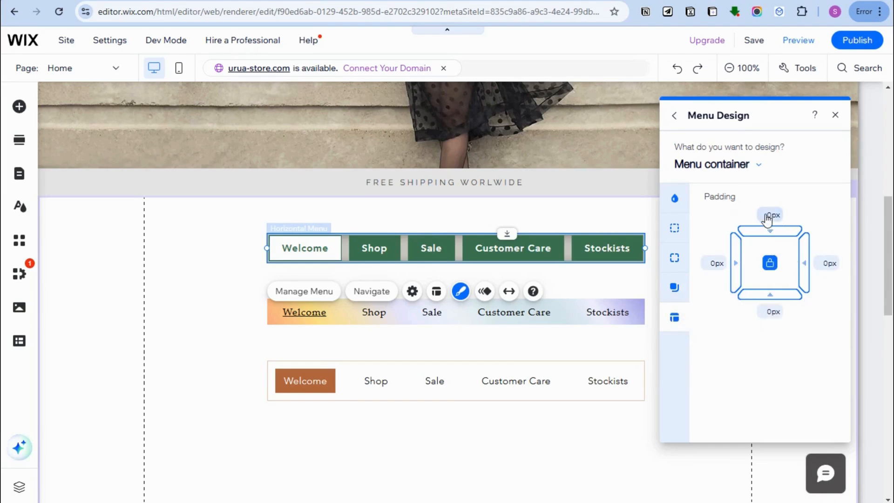
click(836, 115)
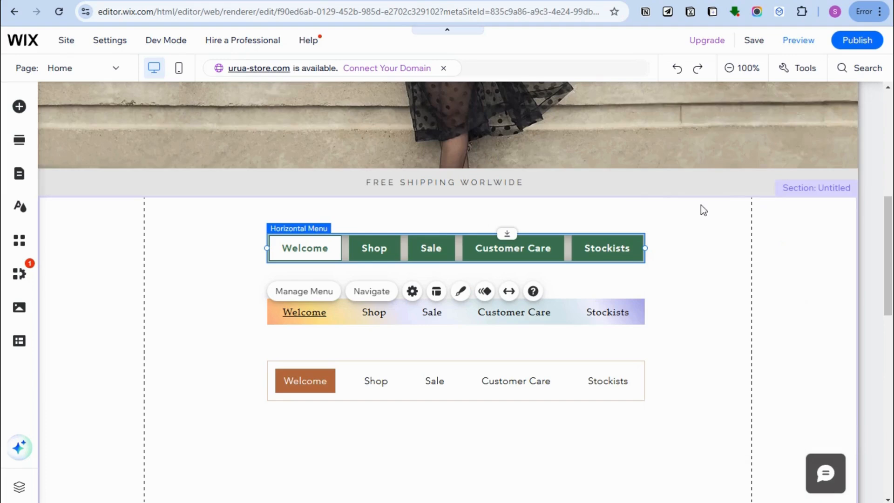
Step: Try the Turn entrance animation on the green horizontal menu, and apply Flip instead
click(486, 292)
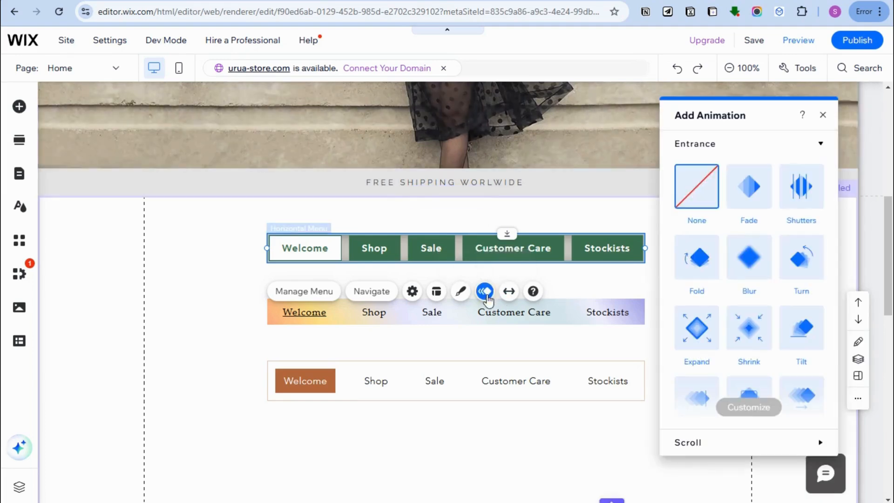
click(745, 195)
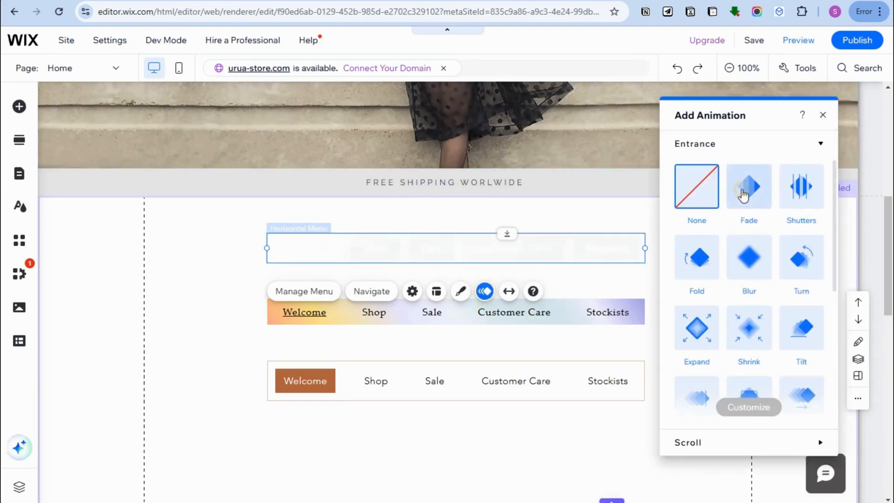
click(796, 195)
click(804, 267)
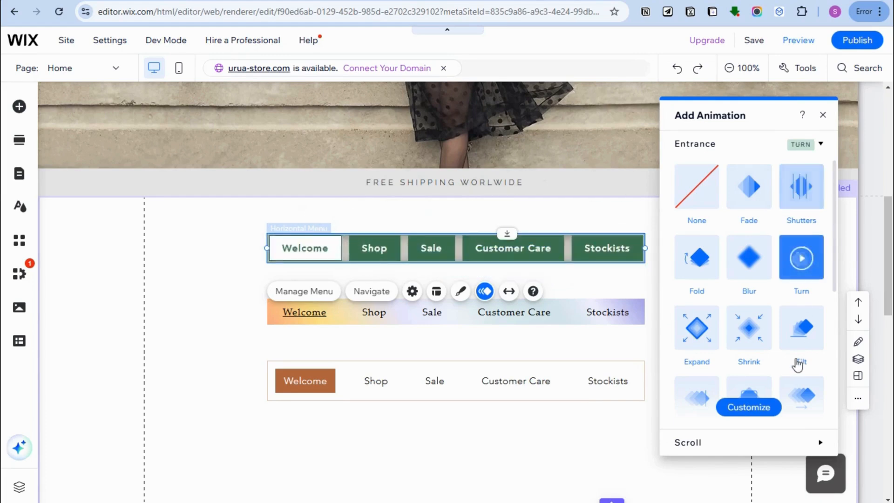
scroll(793, 359, down, 5)
click(743, 293)
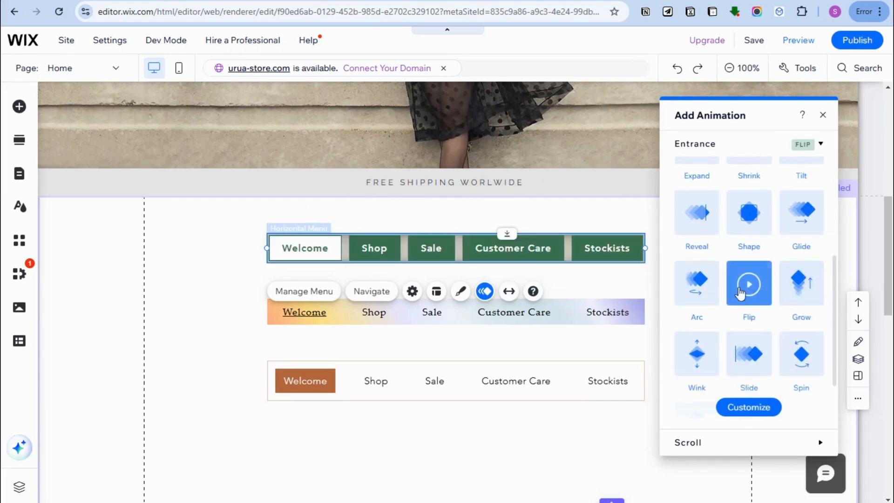
Step: Try stretching the green horizontal menu to full width and turn the stretch off again
click(508, 292)
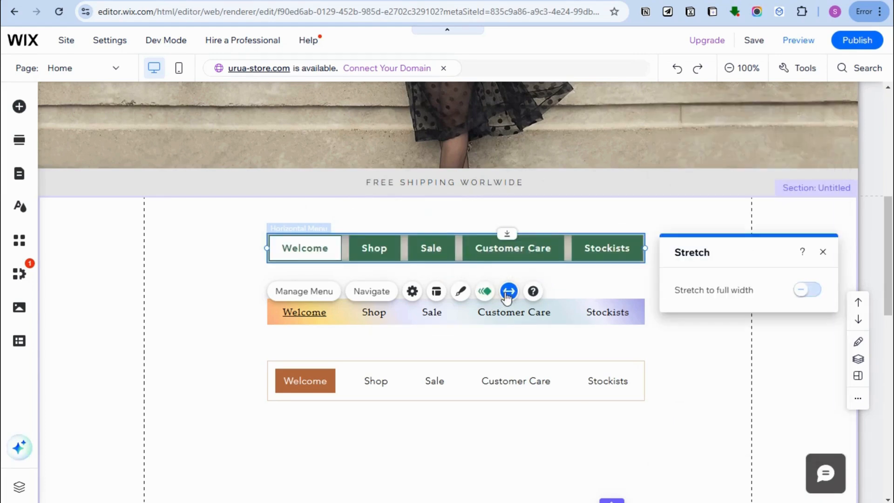
click(802, 293)
click(805, 294)
click(806, 293)
click(807, 293)
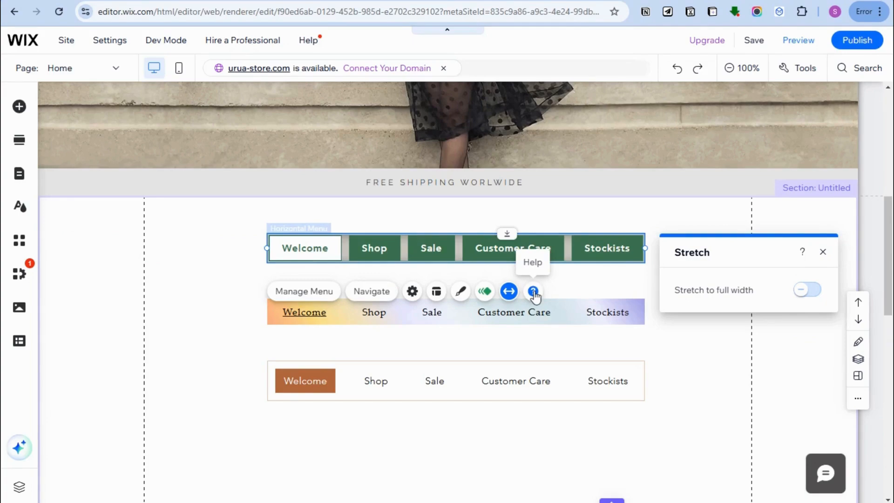
Step: Move the green horizontal menu up the page to the upper edge of the hero image, directly beneath the header
scroll(570, 243, down, 1)
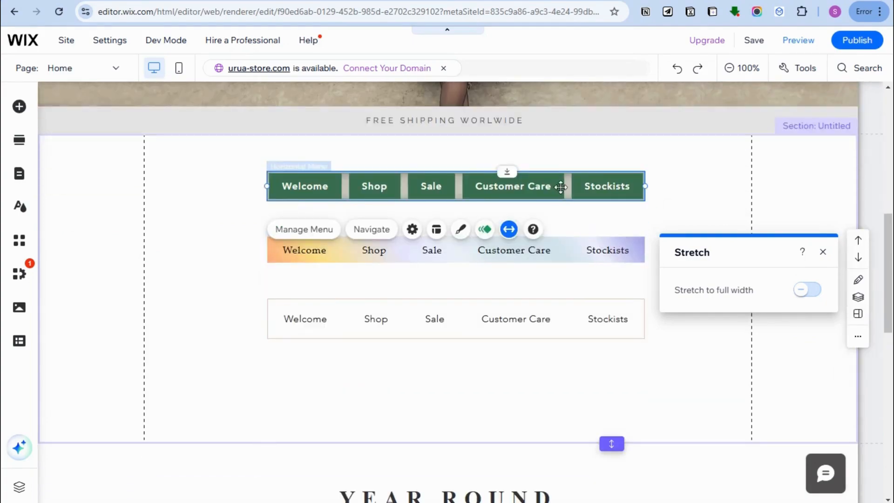
drag(555, 167, 578, 138)
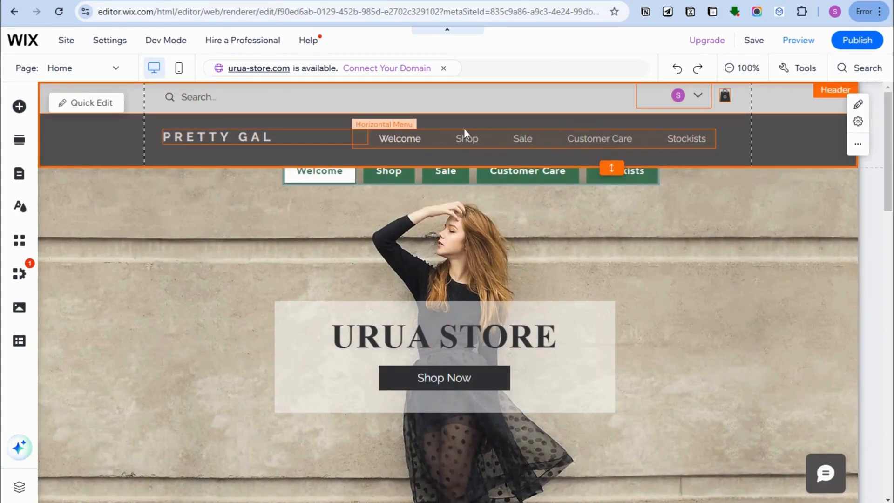